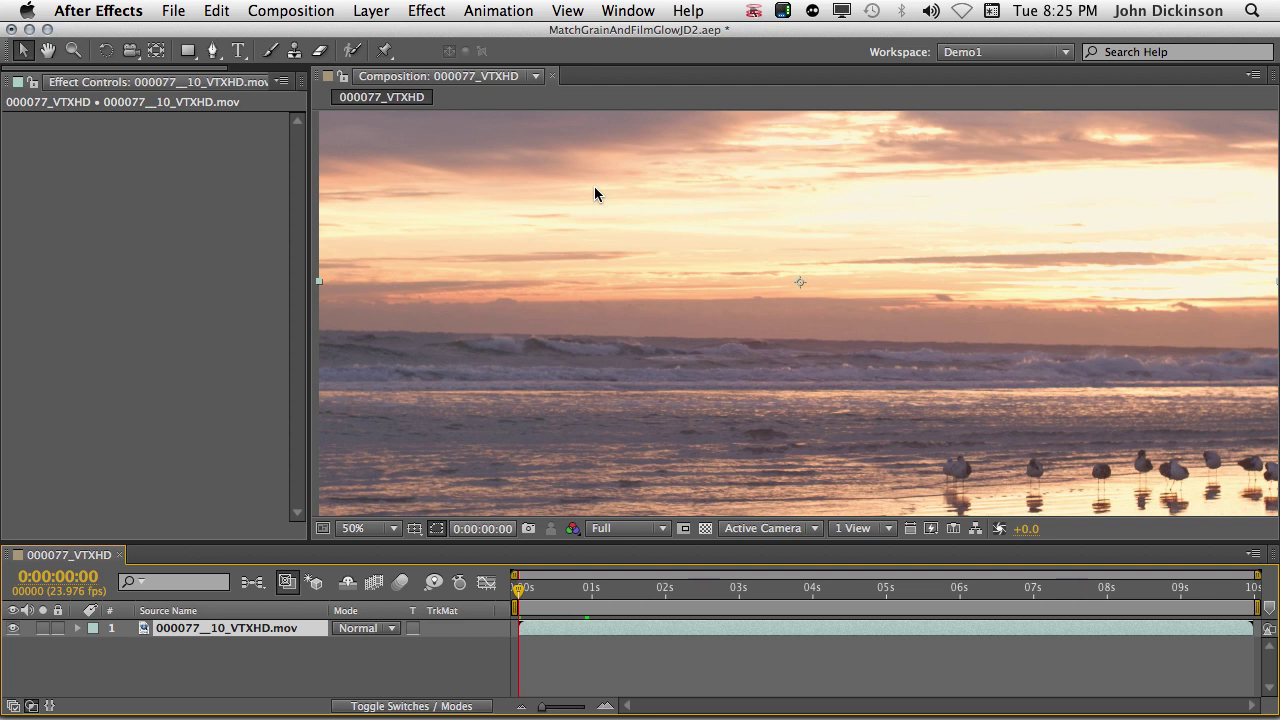
Step: Scrub back and forth through the sunset beach clip to preview it
drag(524, 590, 1022, 628)
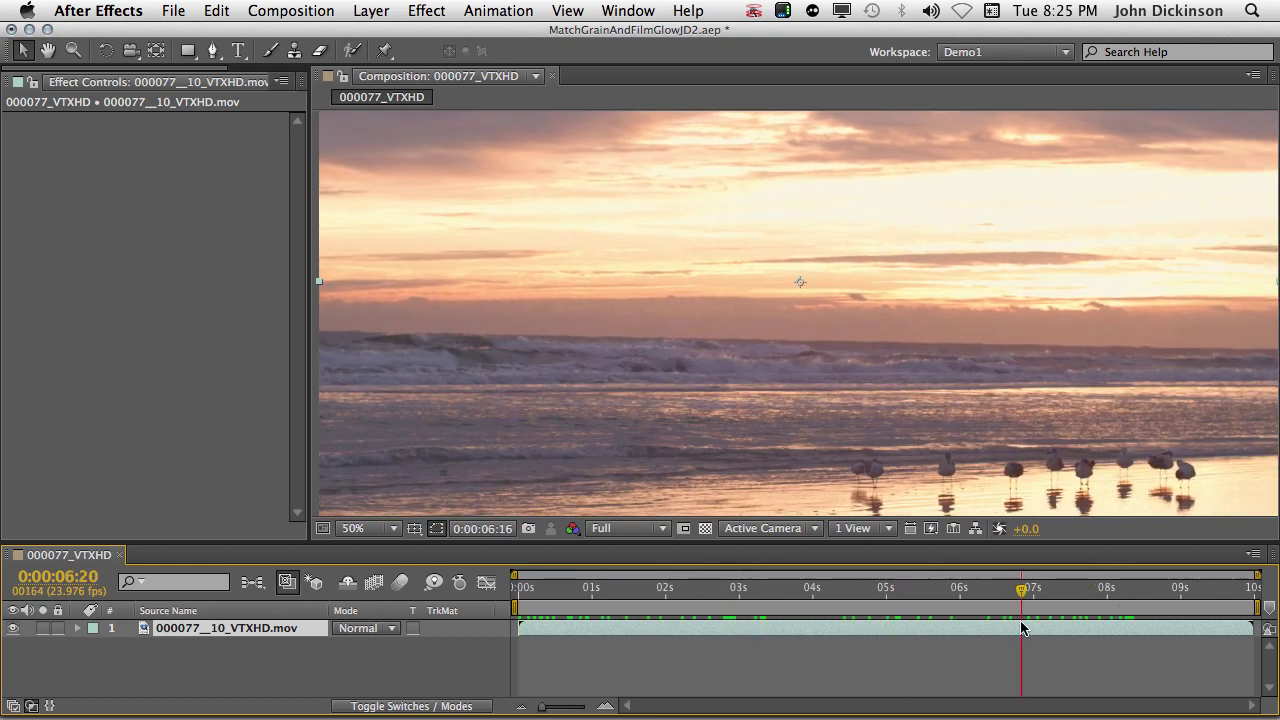
drag(527, 592, 1100, 636)
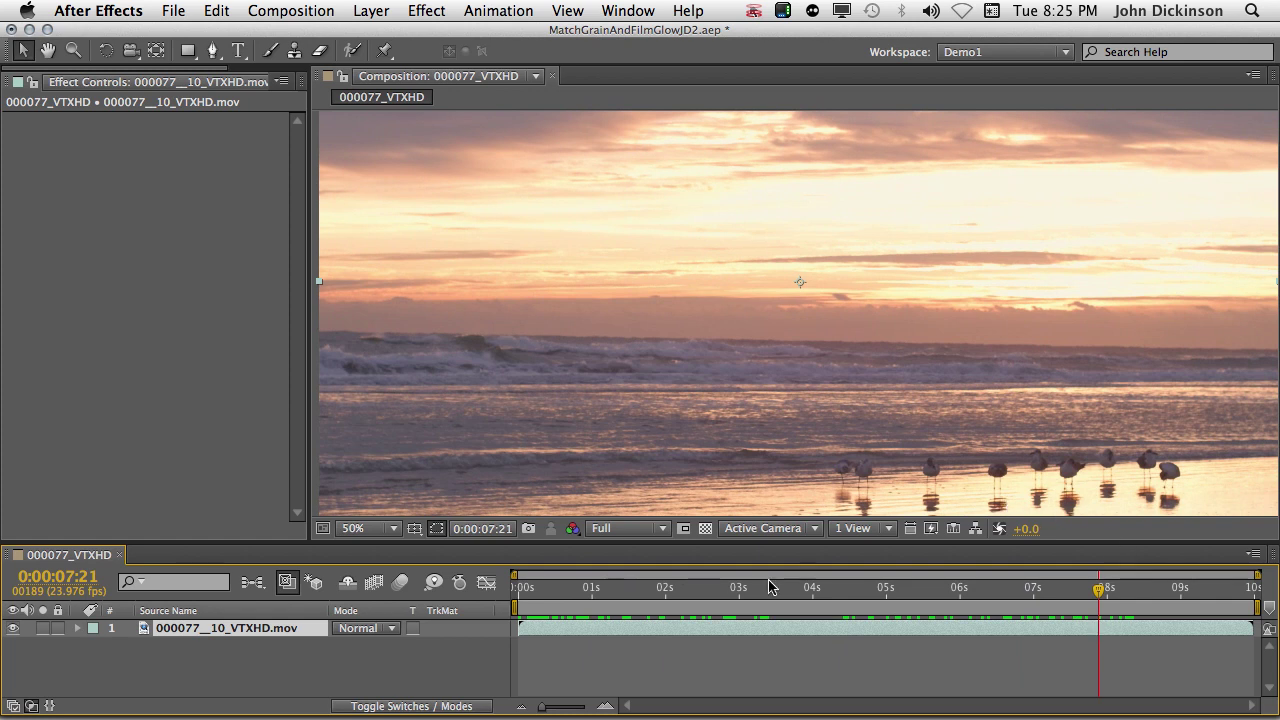
drag(666, 597, 493, 597)
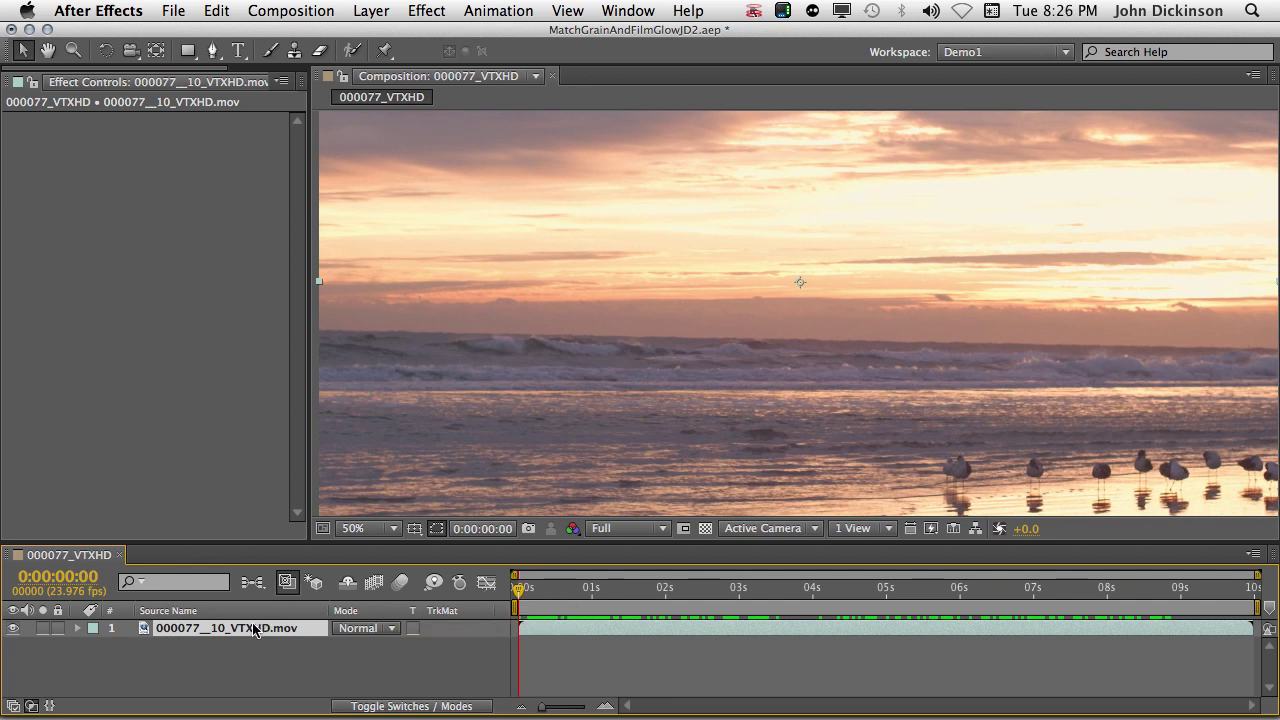
Step: Apply BCC Match Grain from BCC8 Film Style to the beach clip and check a later frame
click(427, 10)
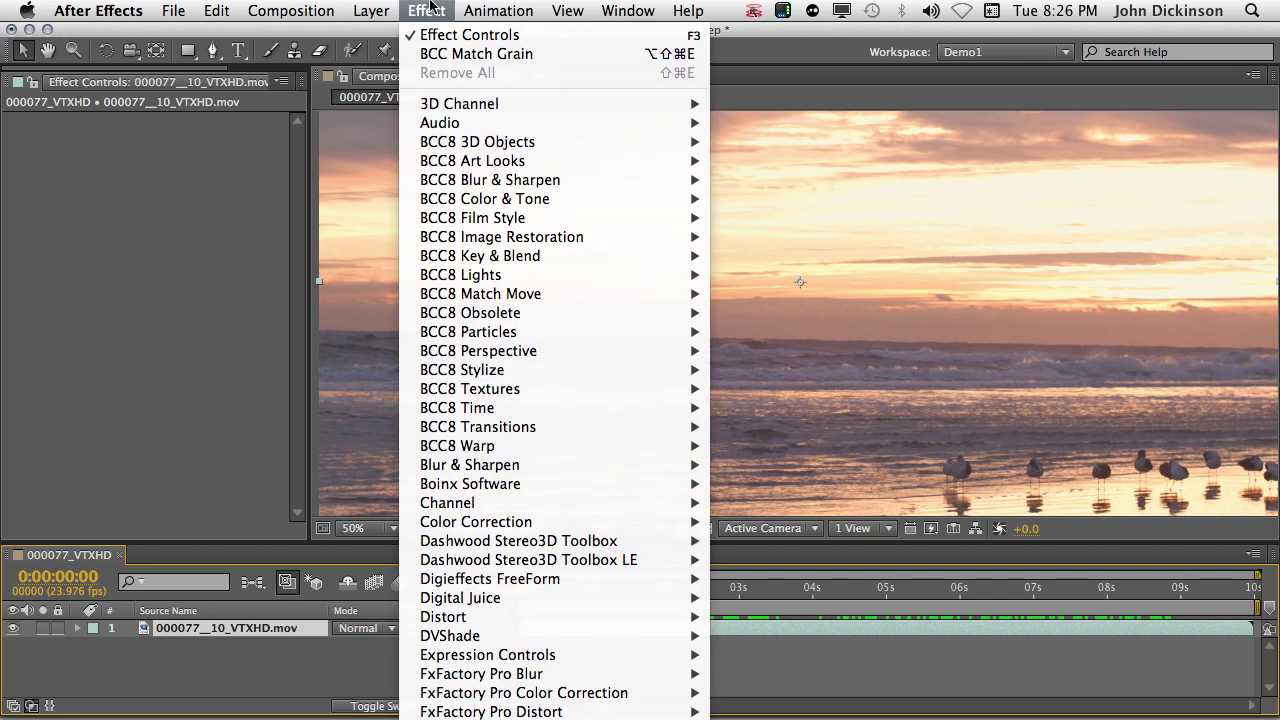
mouse_move(528, 220)
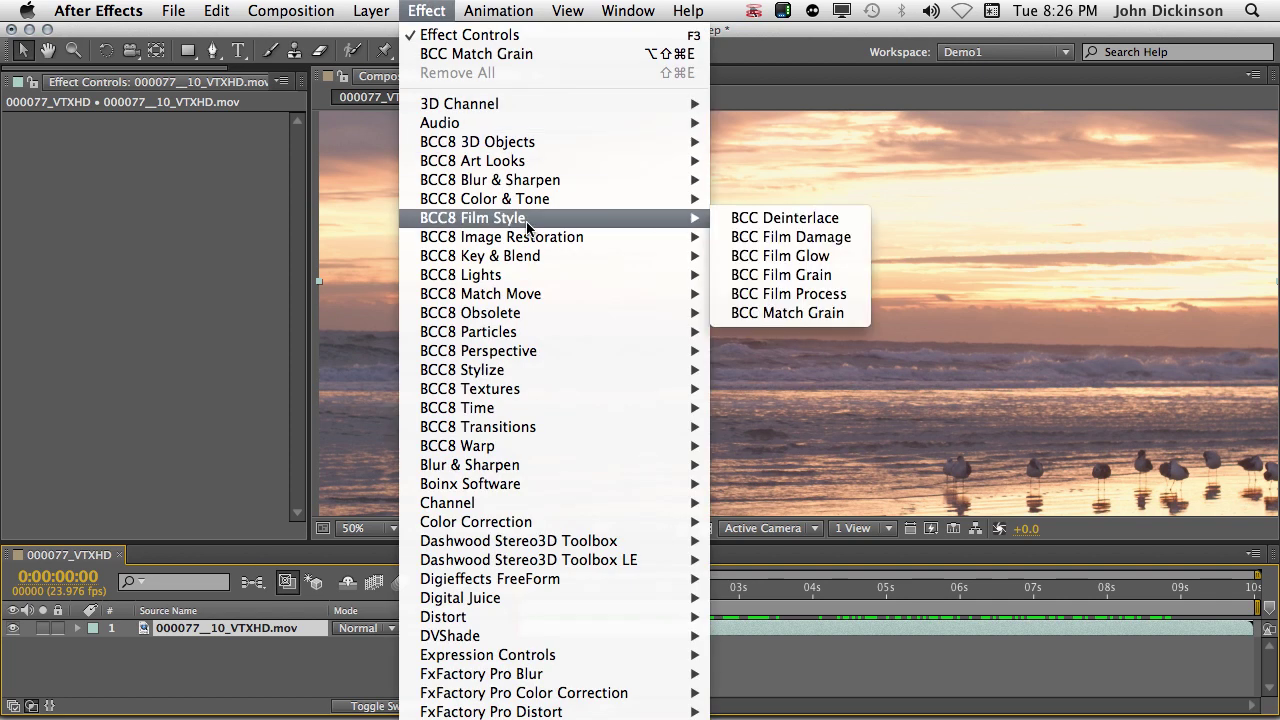
click(830, 318)
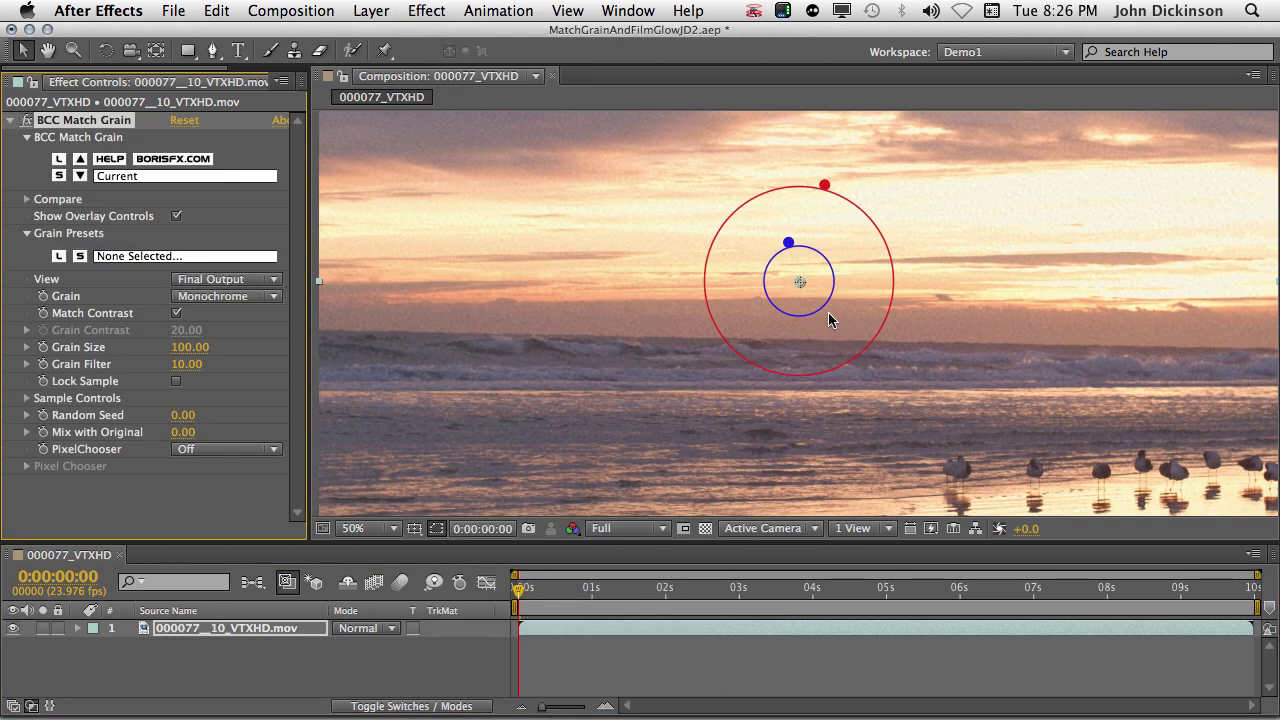
mouse_move(518, 590)
mouse_down()
mouse_move(885, 590)
mouse_move(500, 582)
mouse_up()
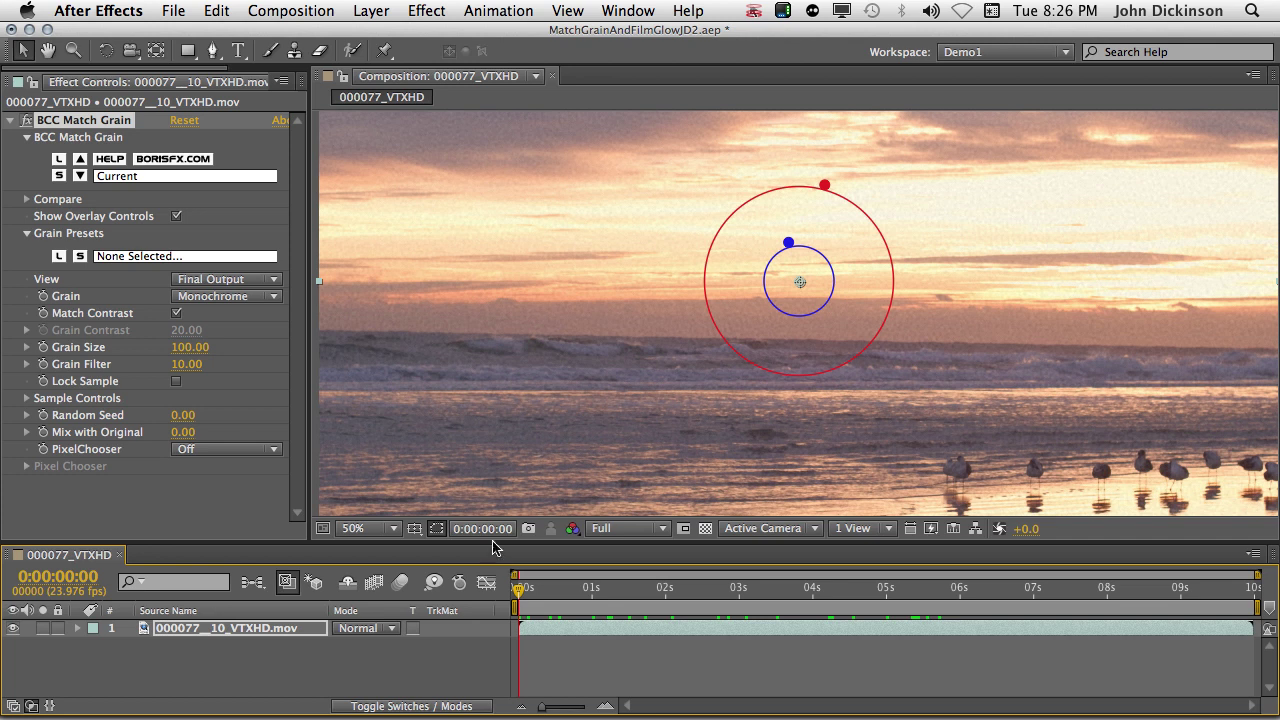
Step: Load the 5277.bgs preset through BCC Match Grain's Grain Presets button
click(58, 257)
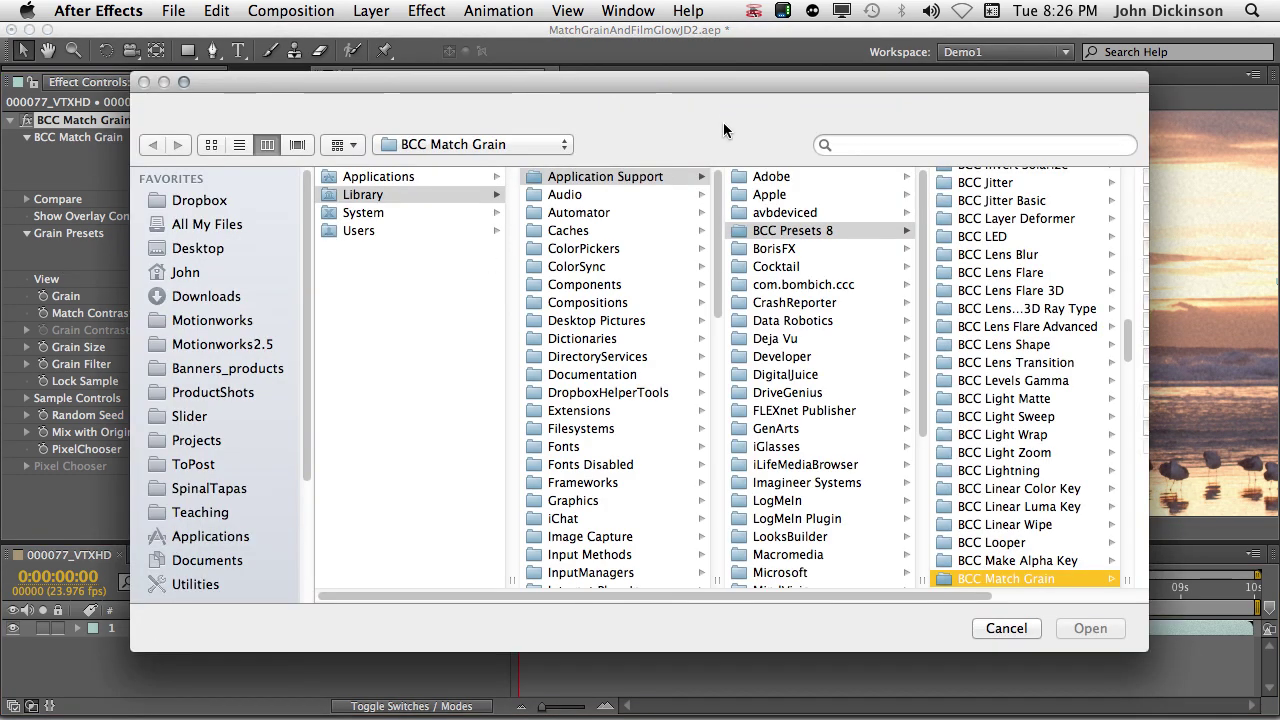
drag(722, 84, 599, 53)
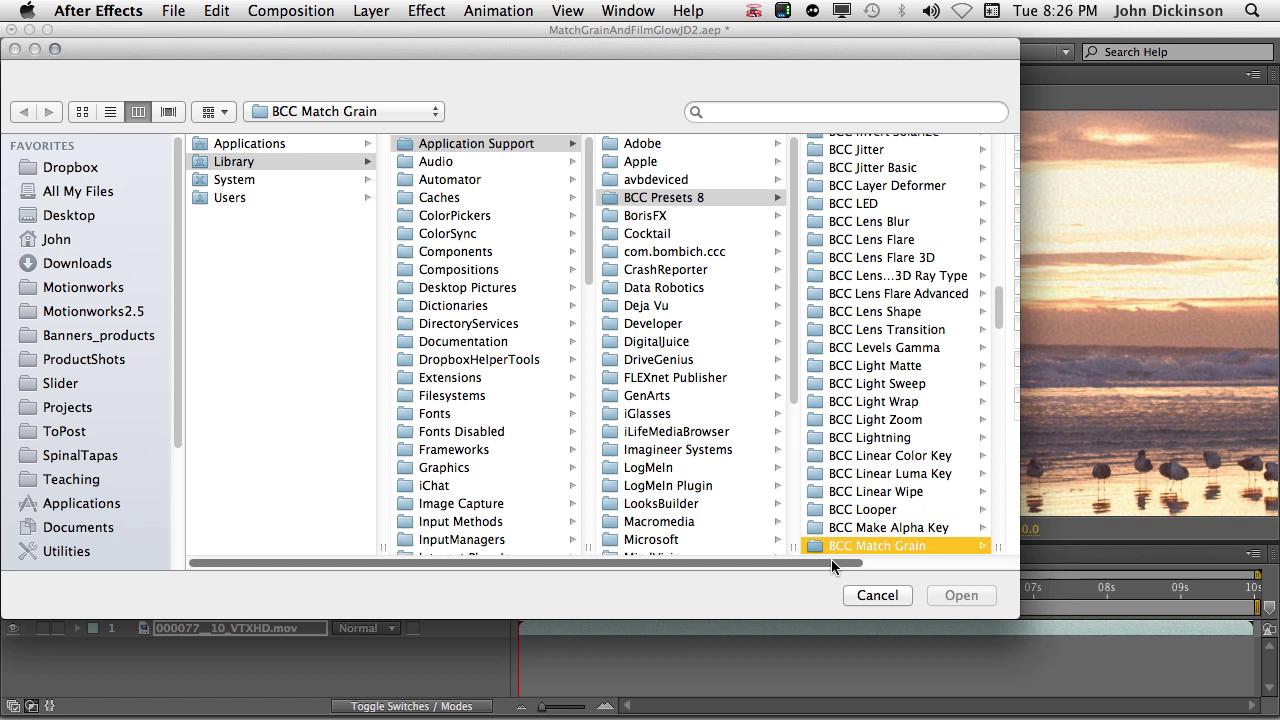
drag(831, 559, 1000, 563)
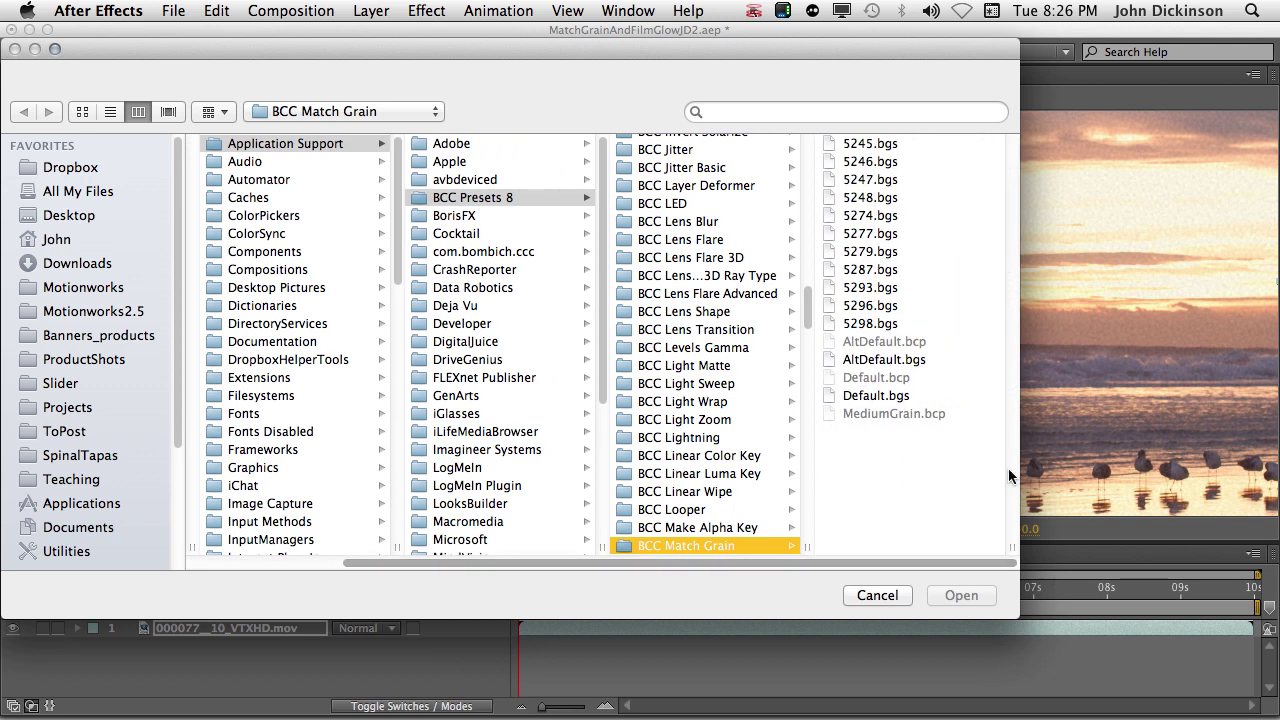
click(867, 234)
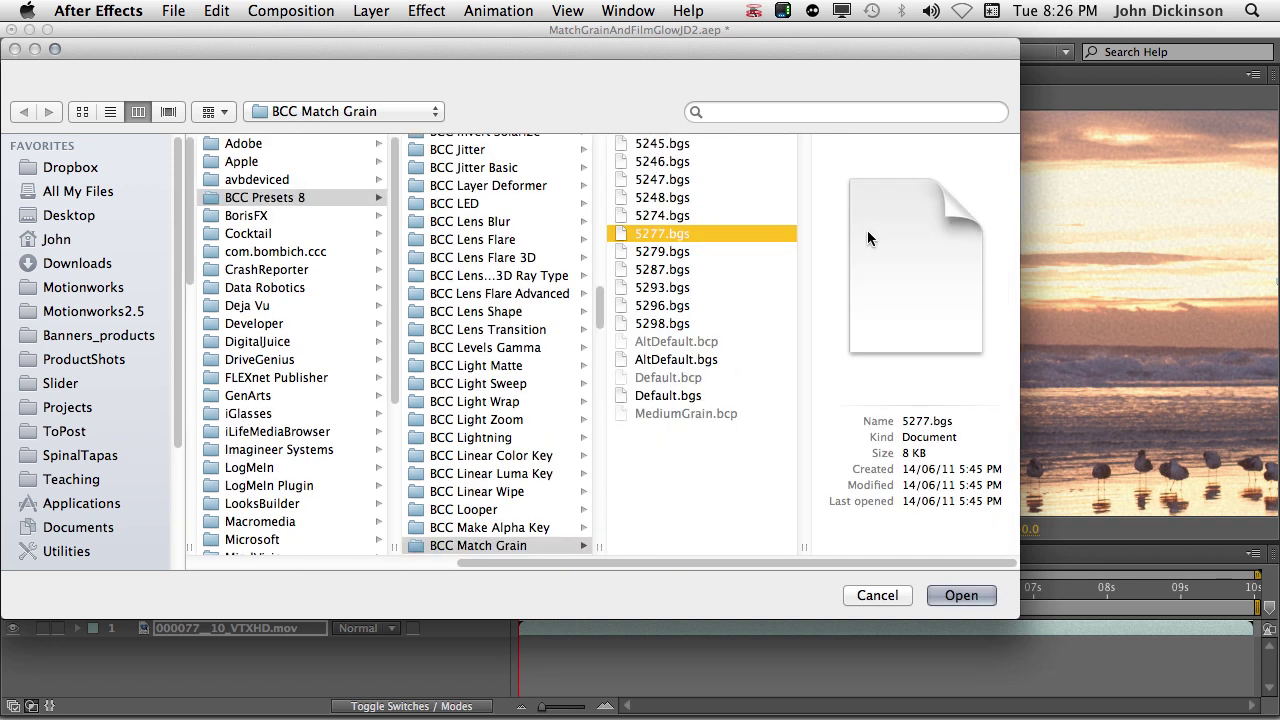
click(961, 595)
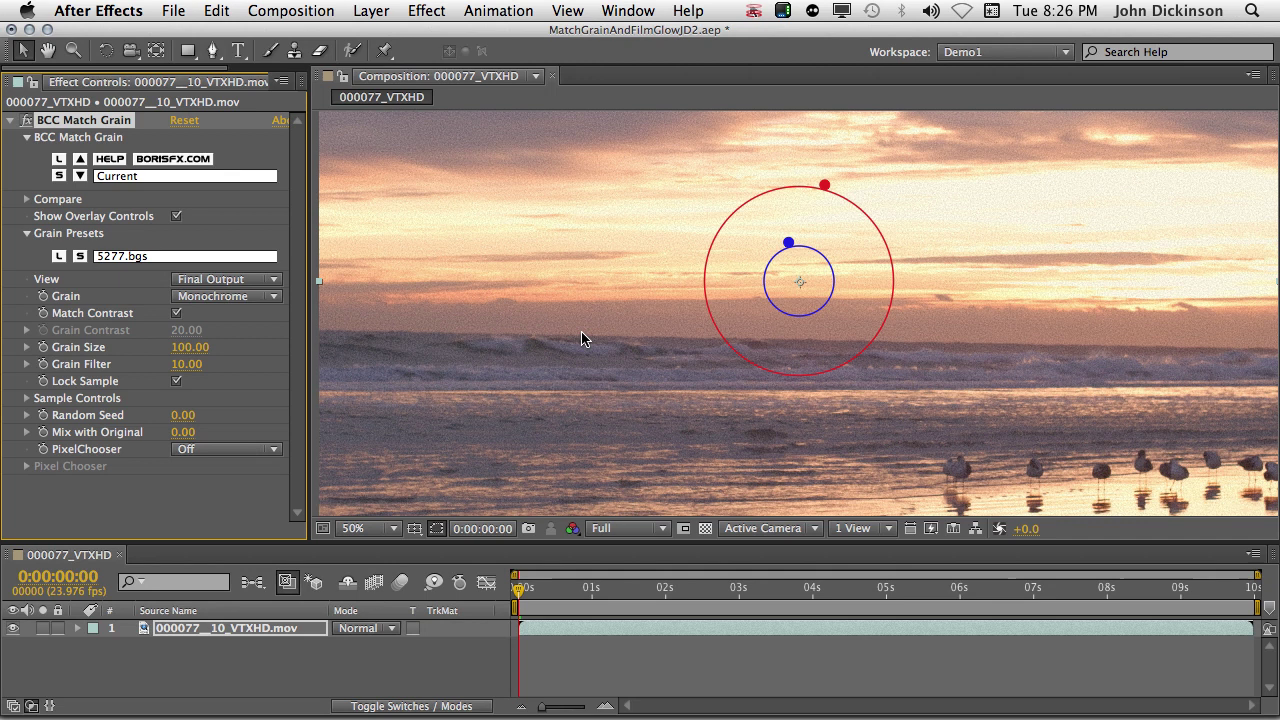
Step: View the Generated Grain at 100% zoom and switch the grain from Monochrome to RGB
click(229, 281)
click(272, 337)
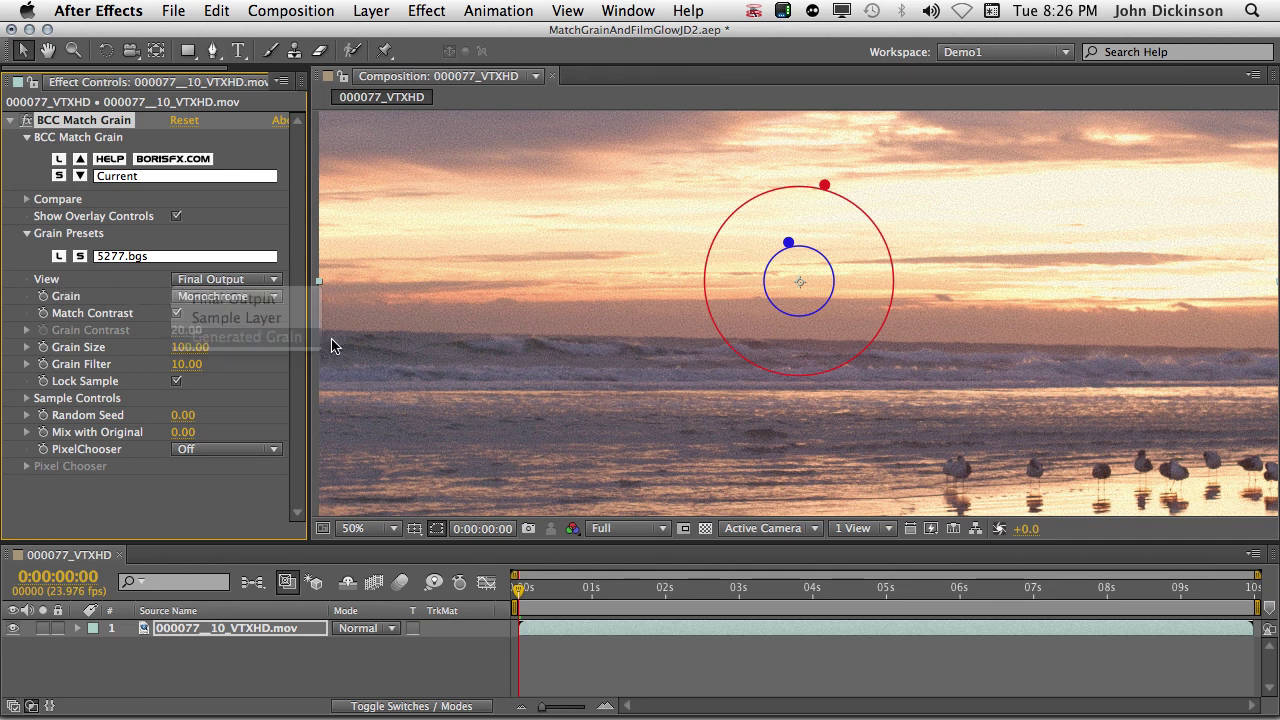
key(slash)
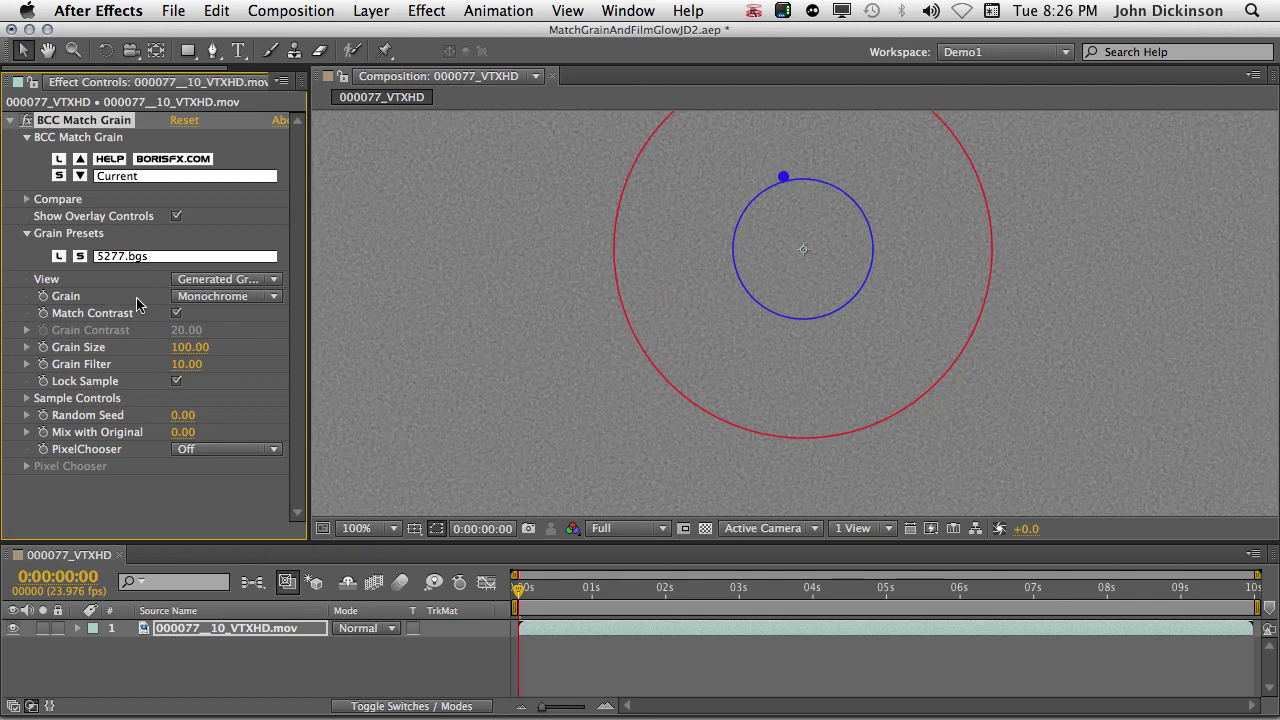
click(249, 297)
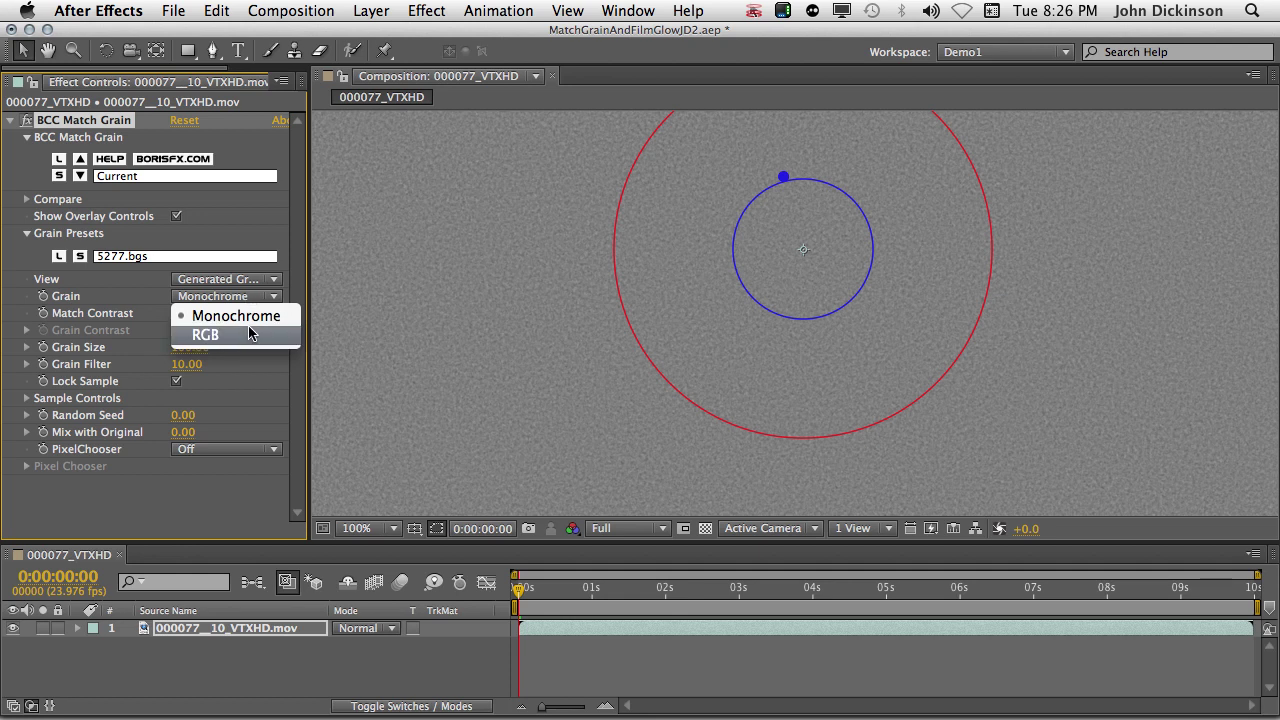
click(250, 333)
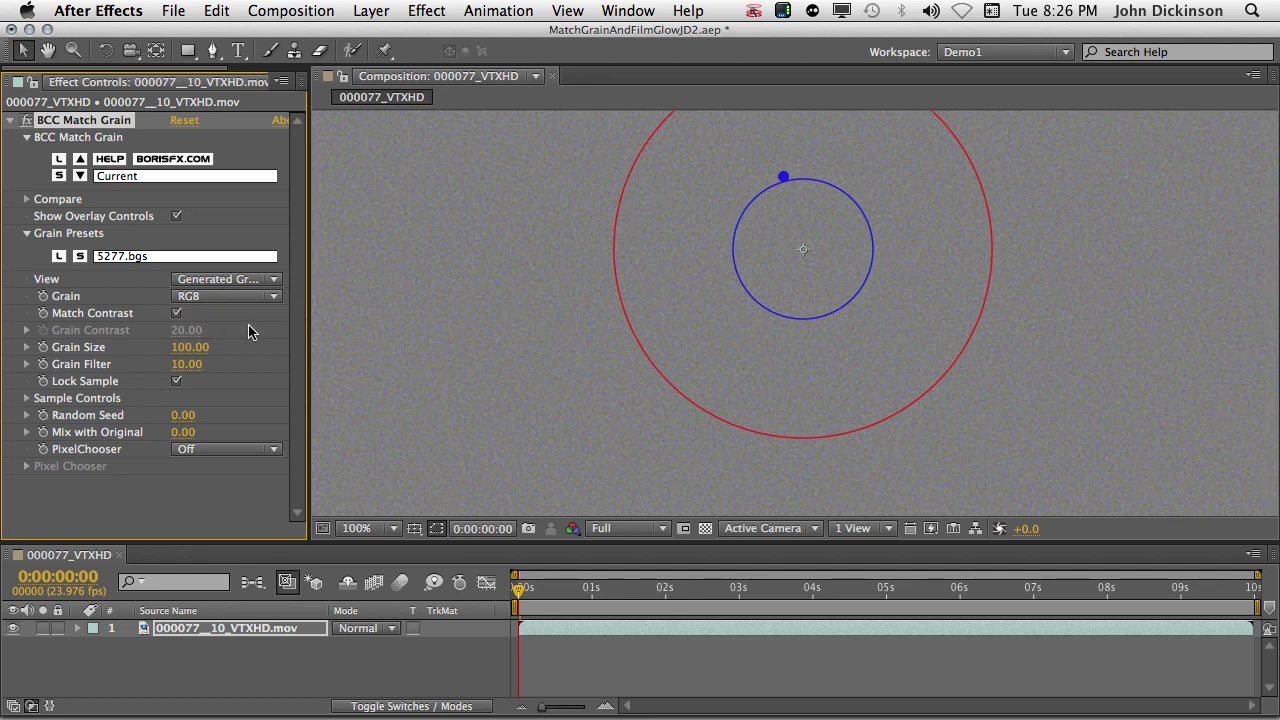
Step: Set Grain Size to 200 and switch the View back to Final Output
click(190, 347)
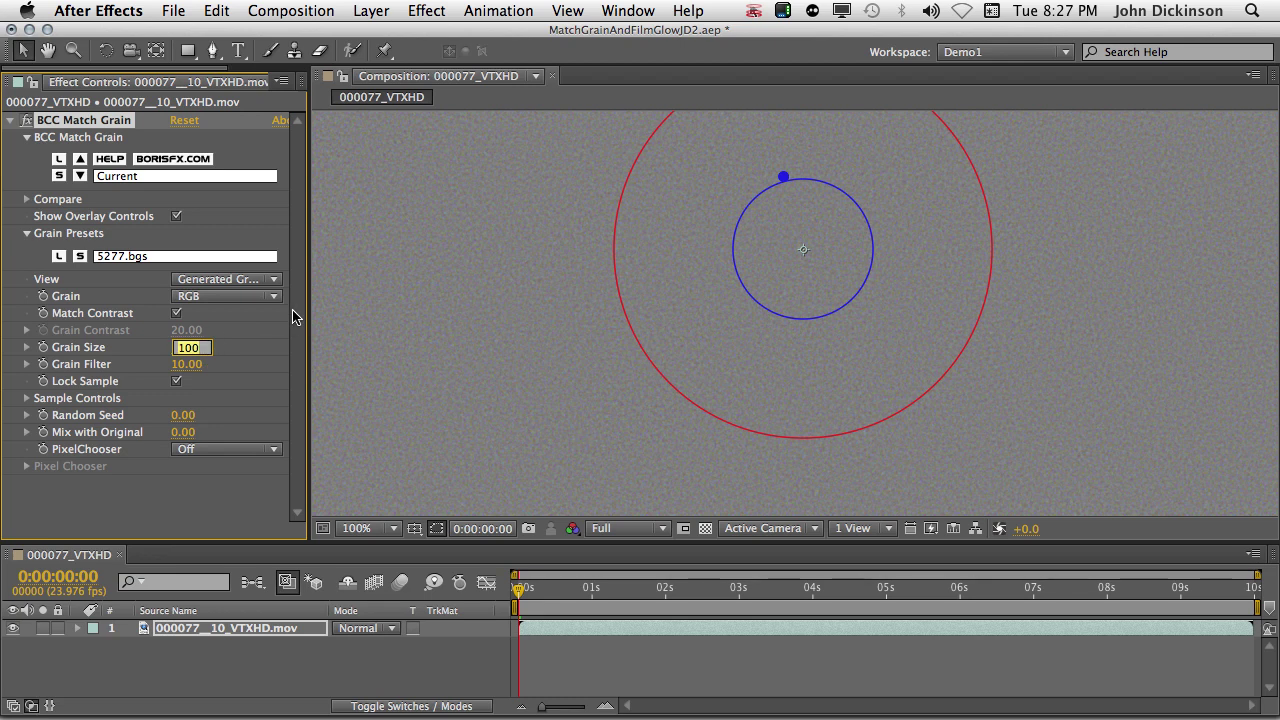
text(200)
key(Return)
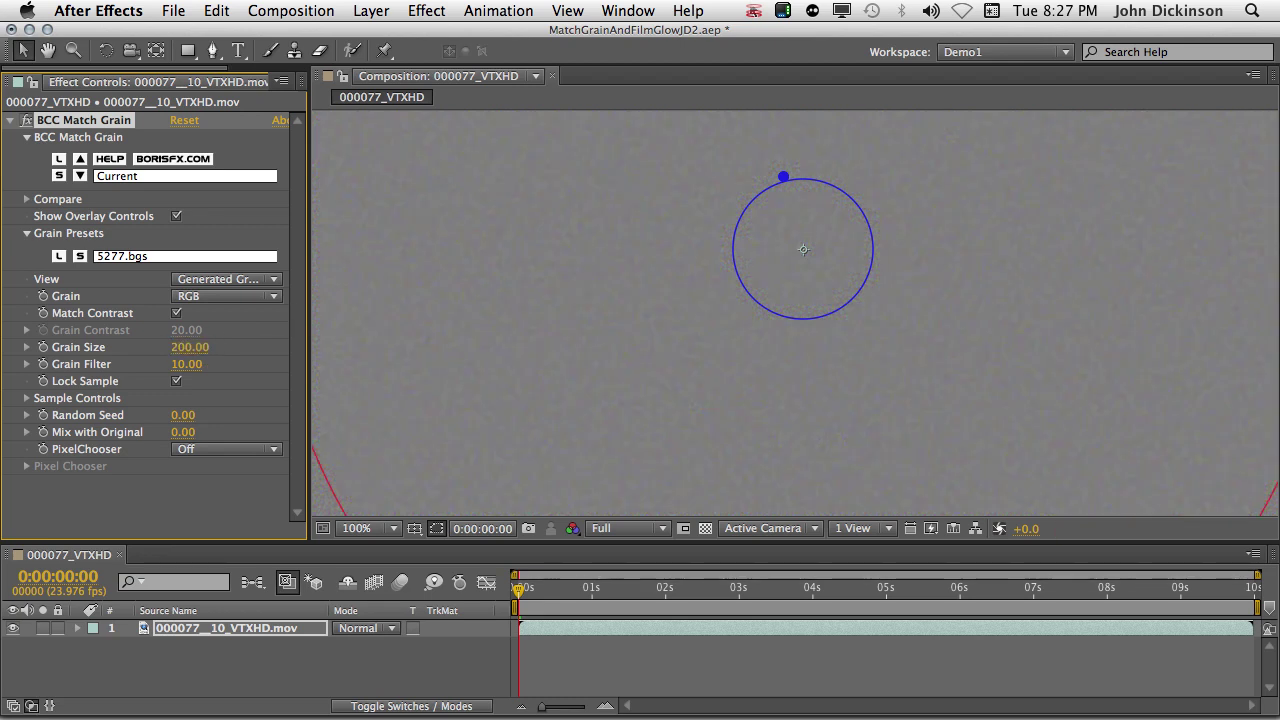
click(234, 279)
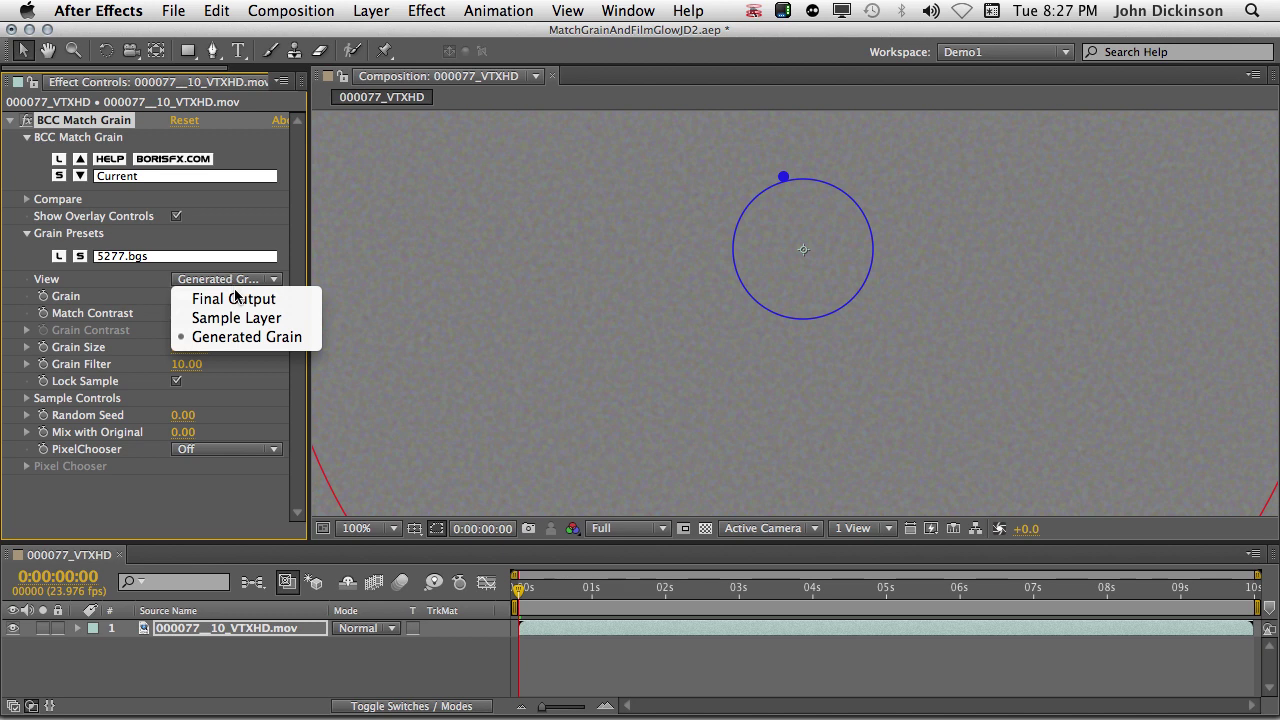
click(234, 298)
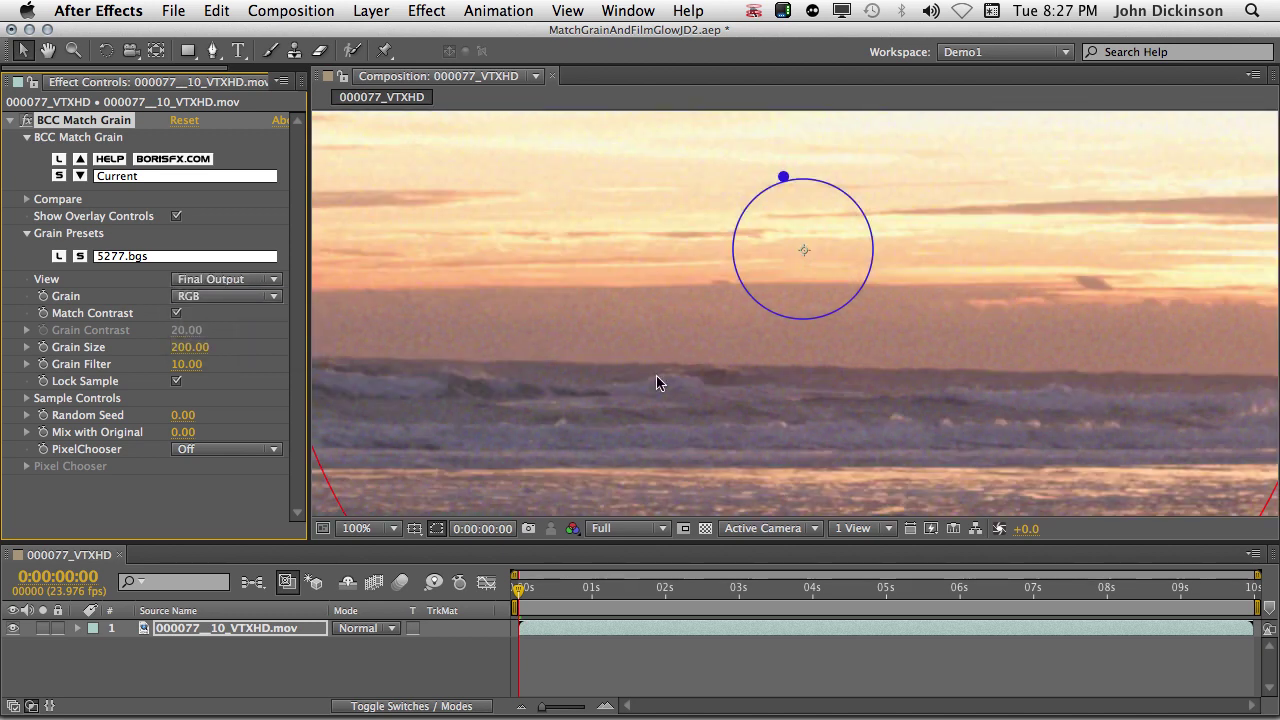
key(grave)
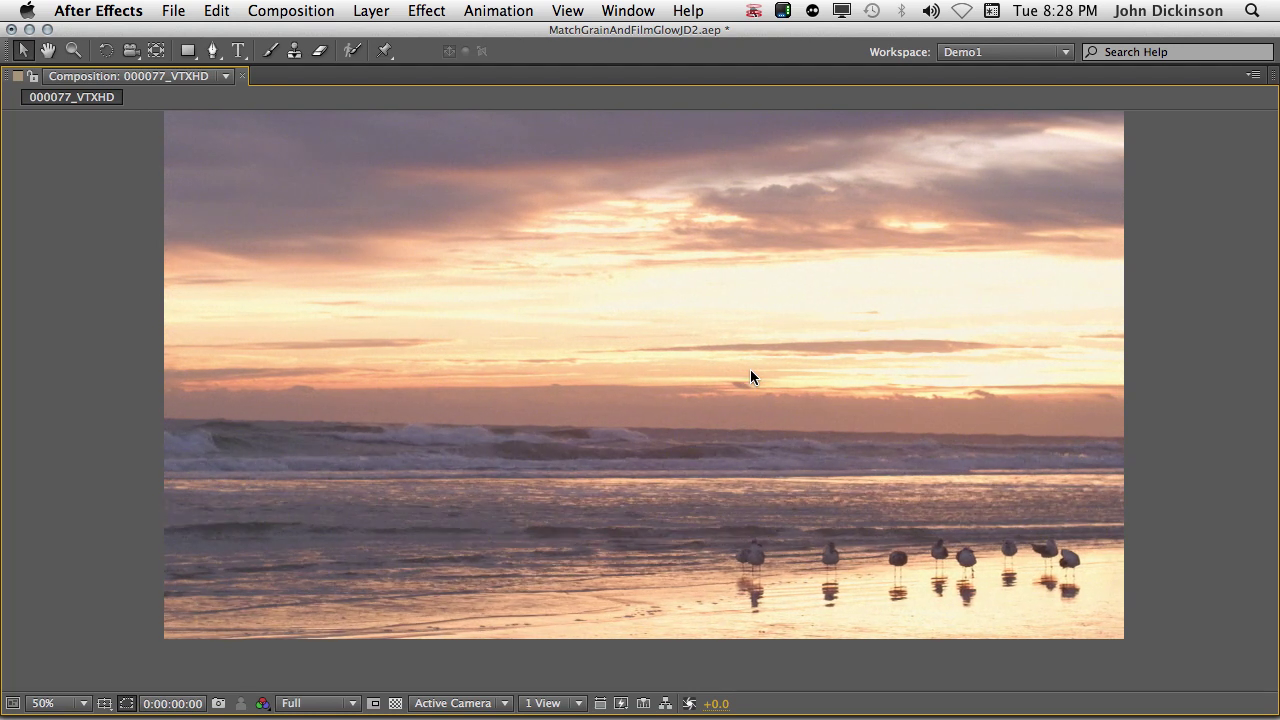
key(space)
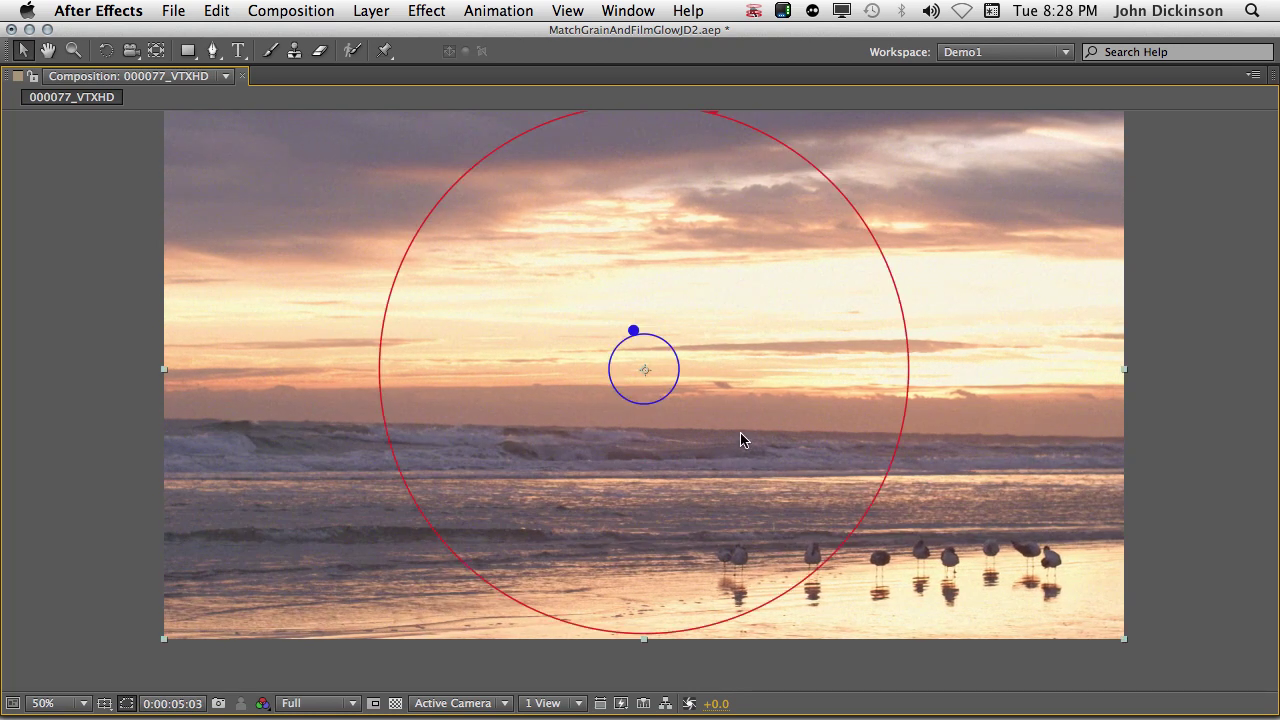
key(grave)
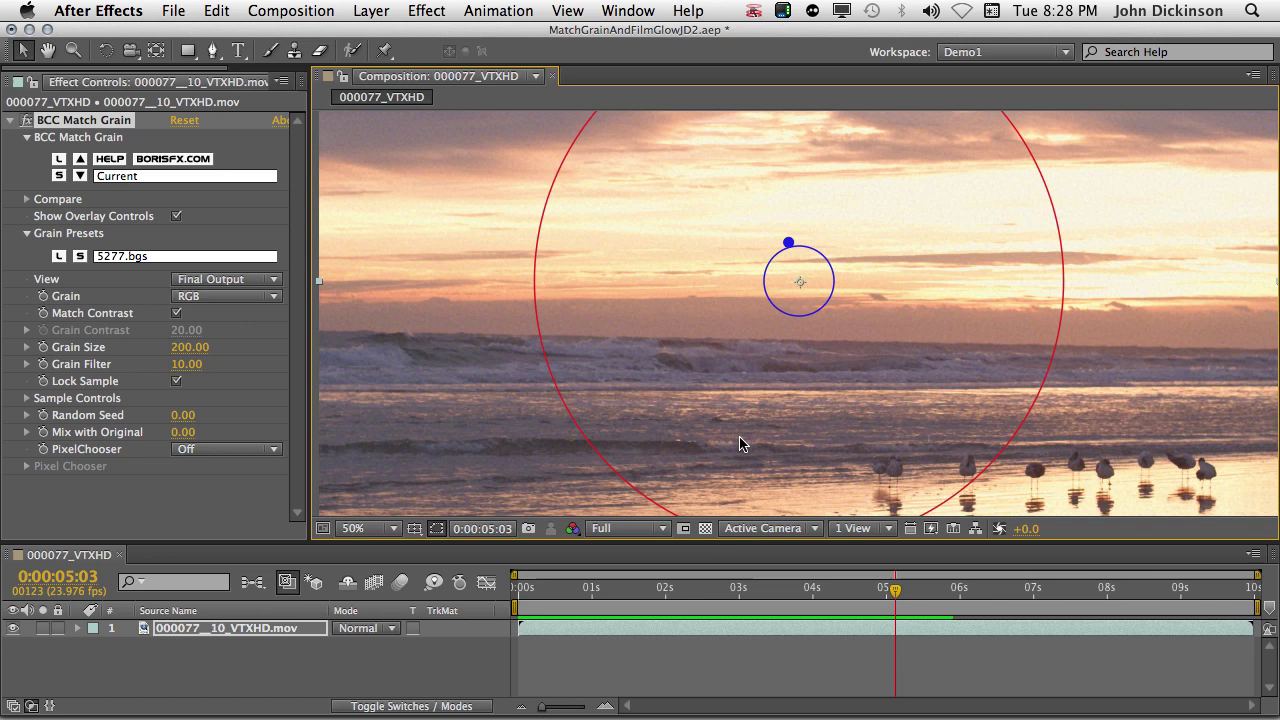
Step: Apply BCC Film Glow from BCC8 Film Style with a Glow Threshold of 30
click(427, 10)
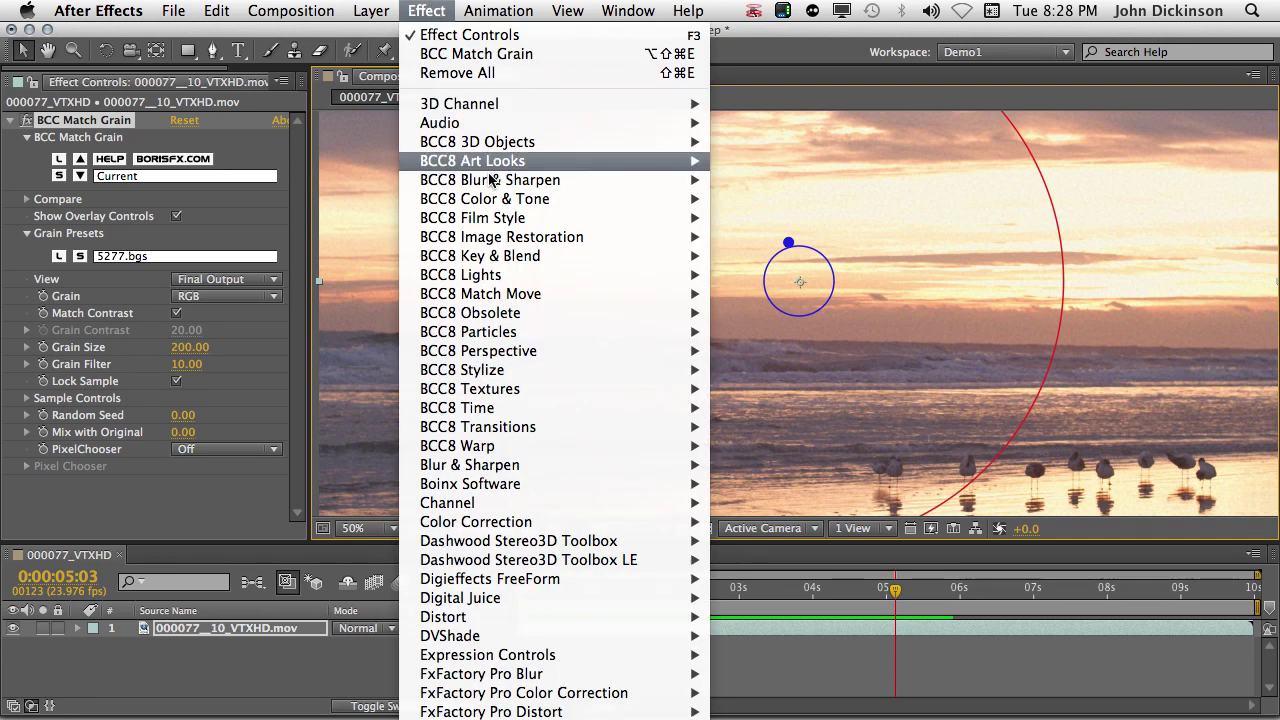
mouse_move(505, 224)
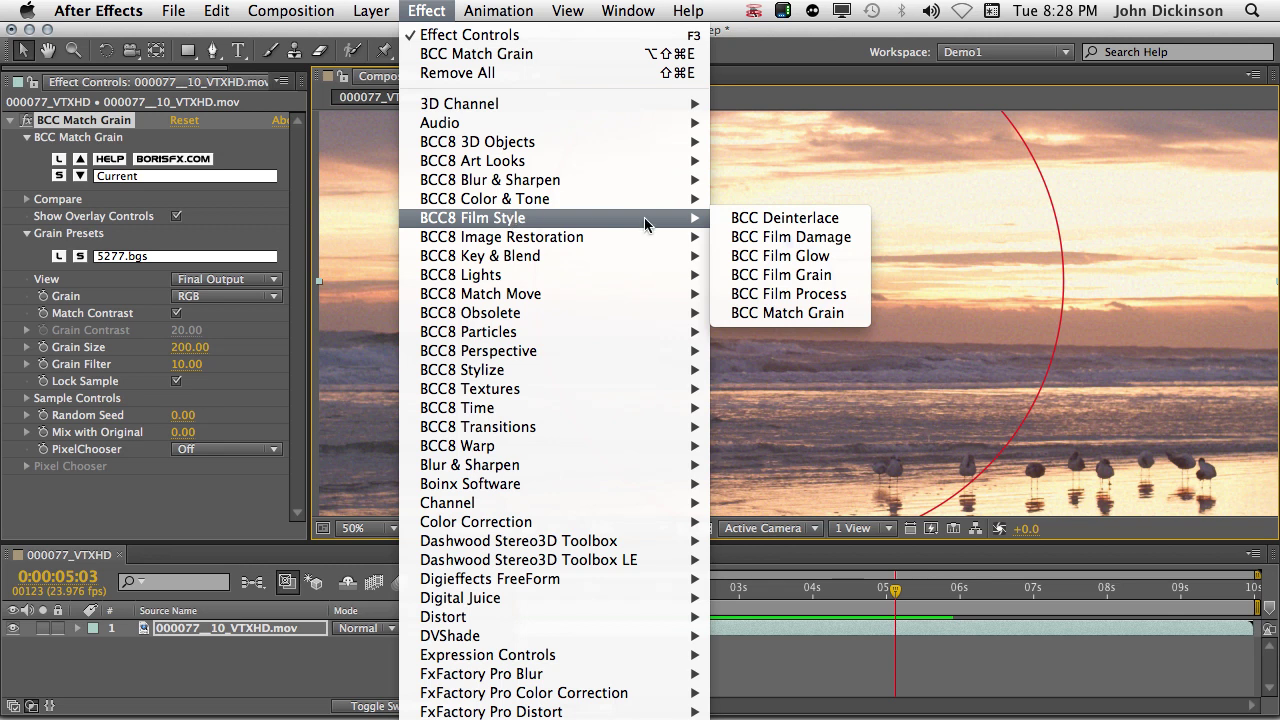
click(851, 262)
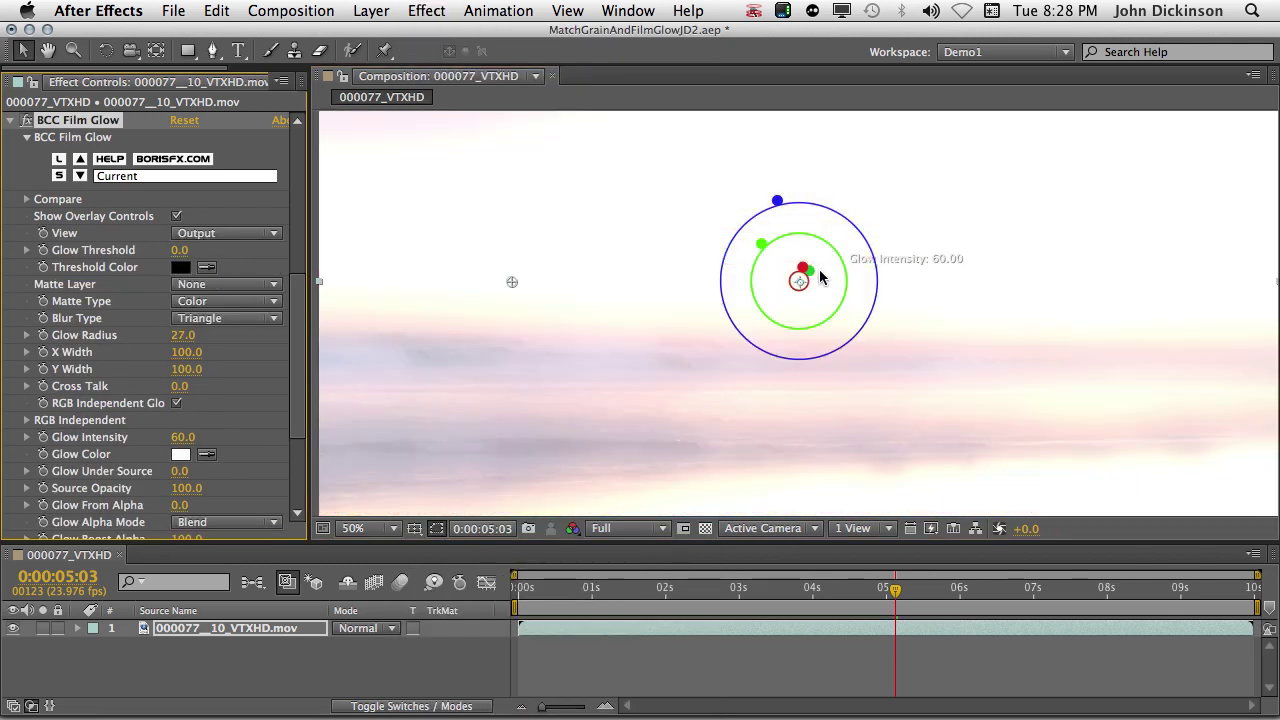
click(180, 250)
text(30)
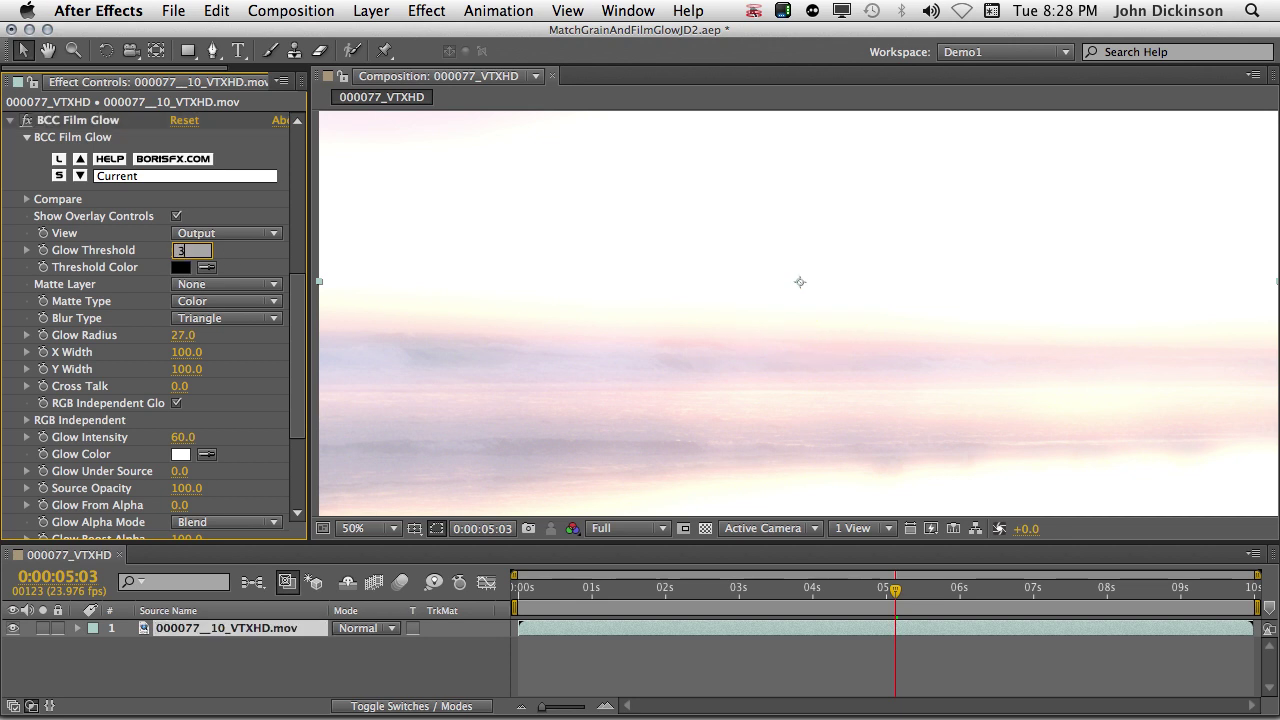
key(Return)
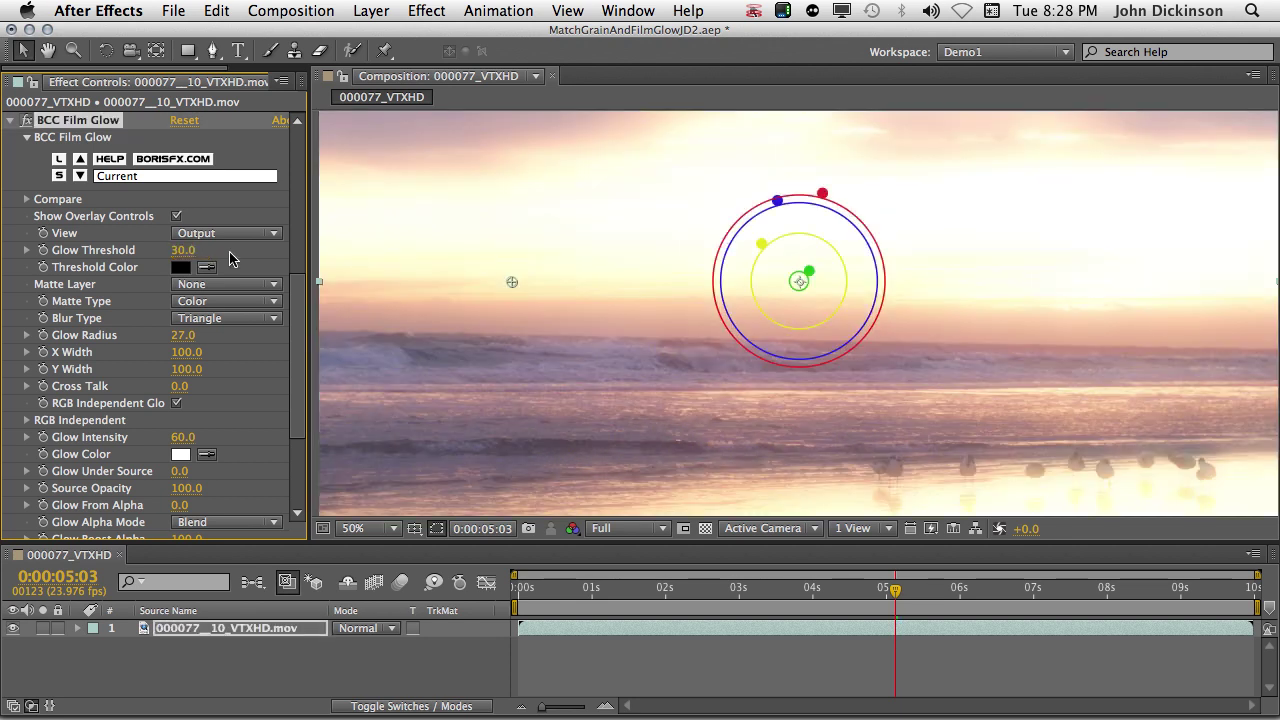
Step: Set the glow's Matte Layer to the footage and sample the peach sky as Glow Color
click(242, 283)
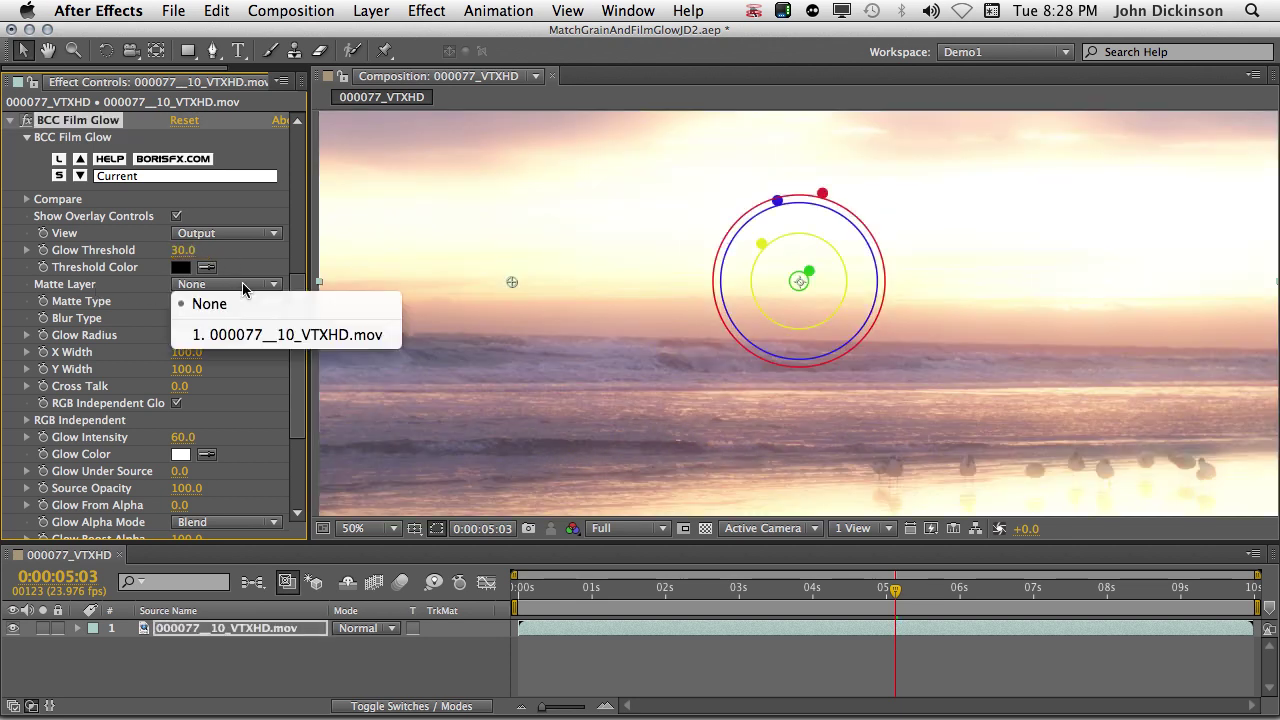
click(262, 334)
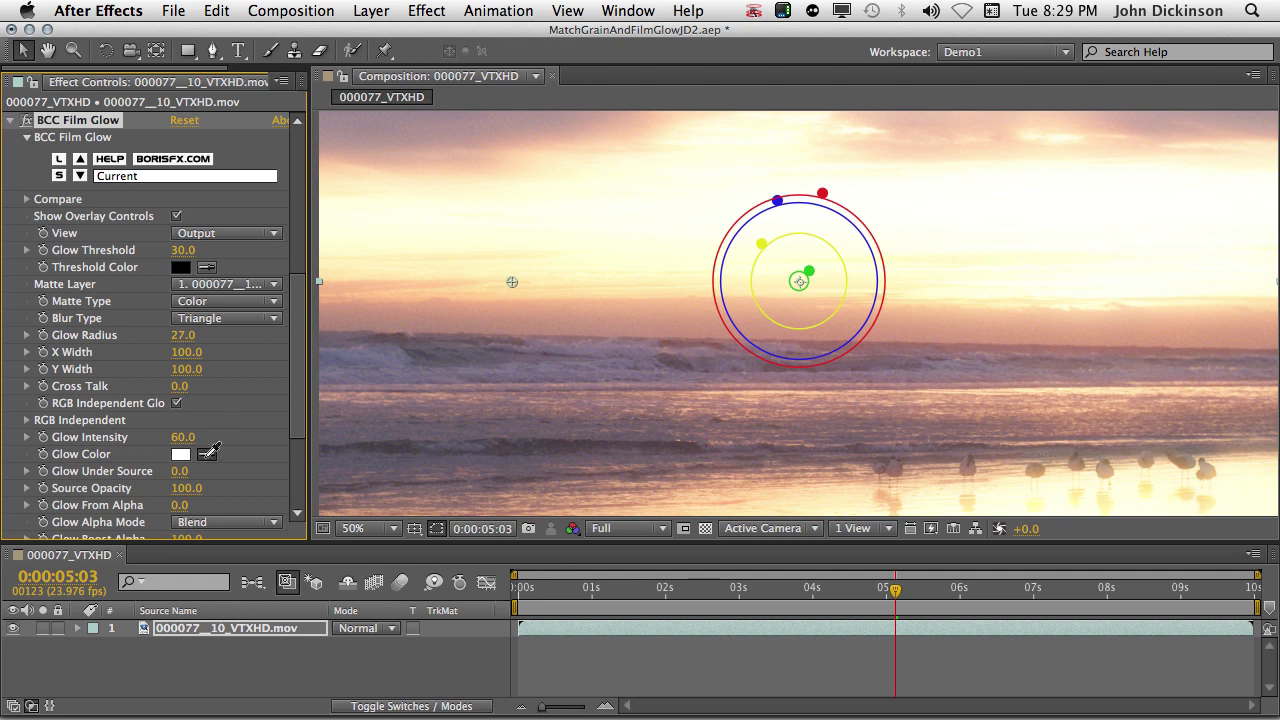
click(209, 452)
click(540, 296)
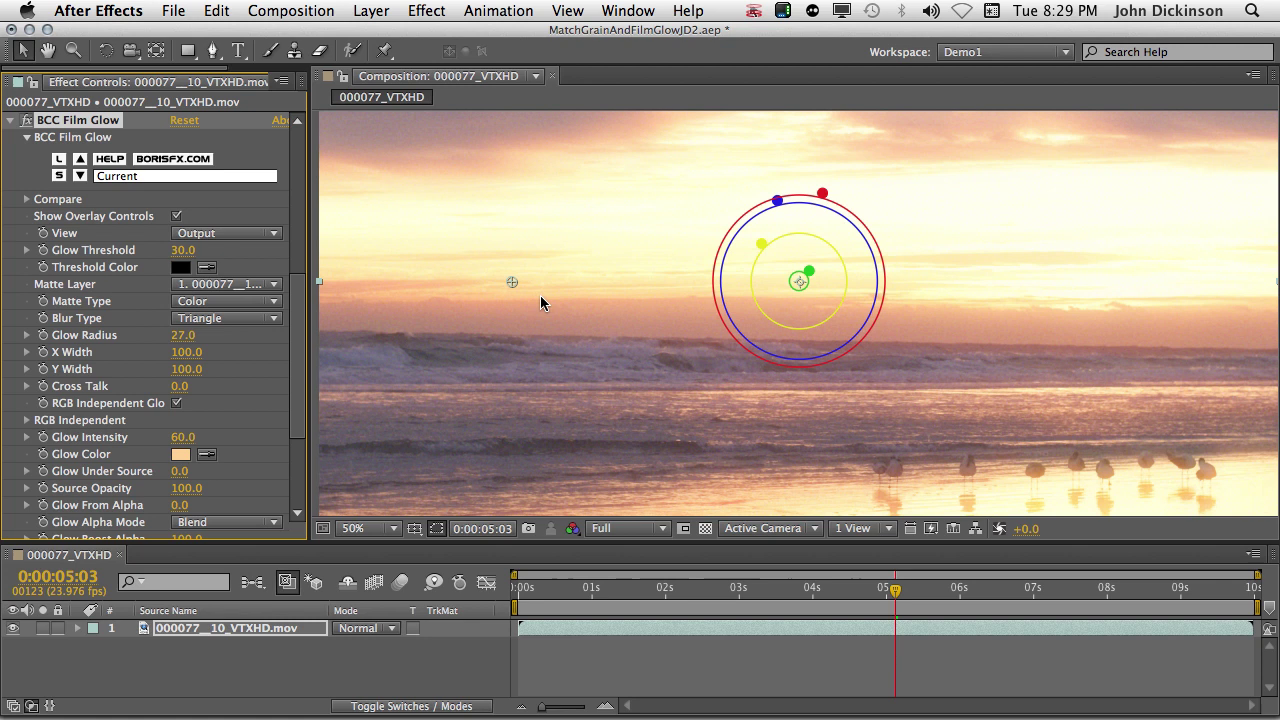
Step: Return the playhead to 0:00:00:00 and collapse the BCC Film Glow and Match Grain controls
mouse_move(631, 589)
mouse_down()
mouse_move(814, 590)
mouse_move(638, 592)
mouse_up()
click(520, 593)
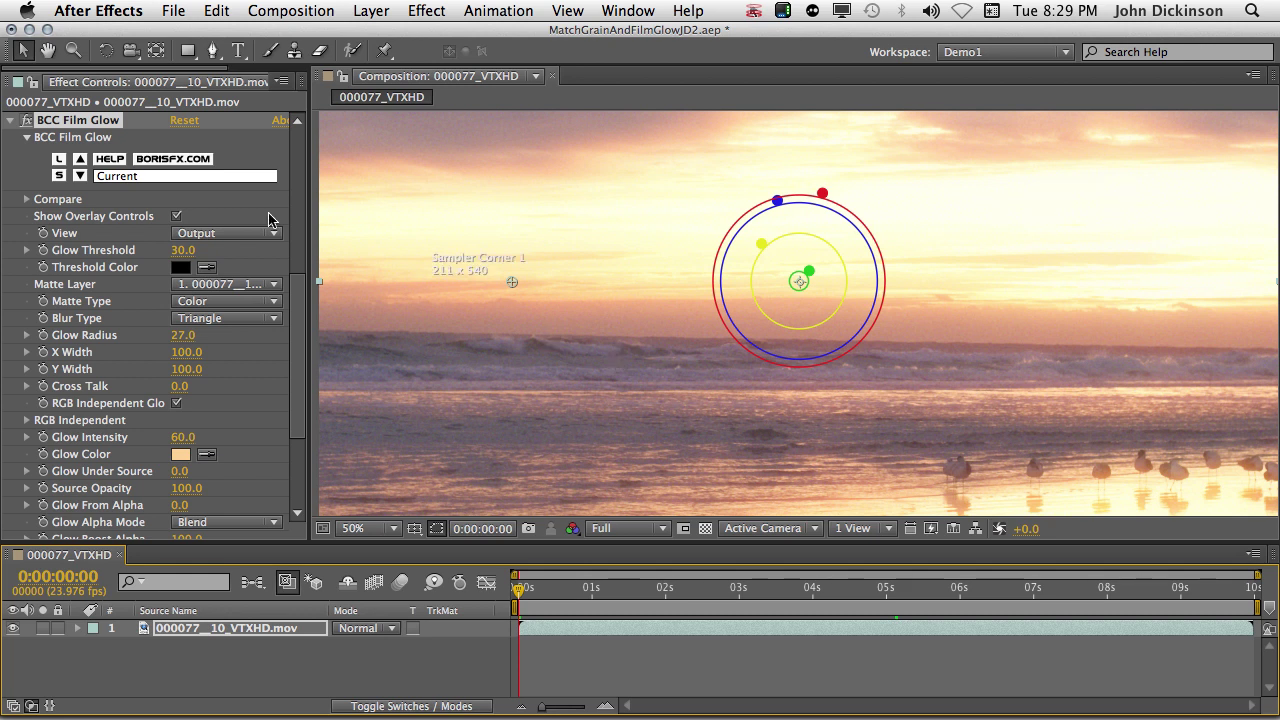
click(11, 120)
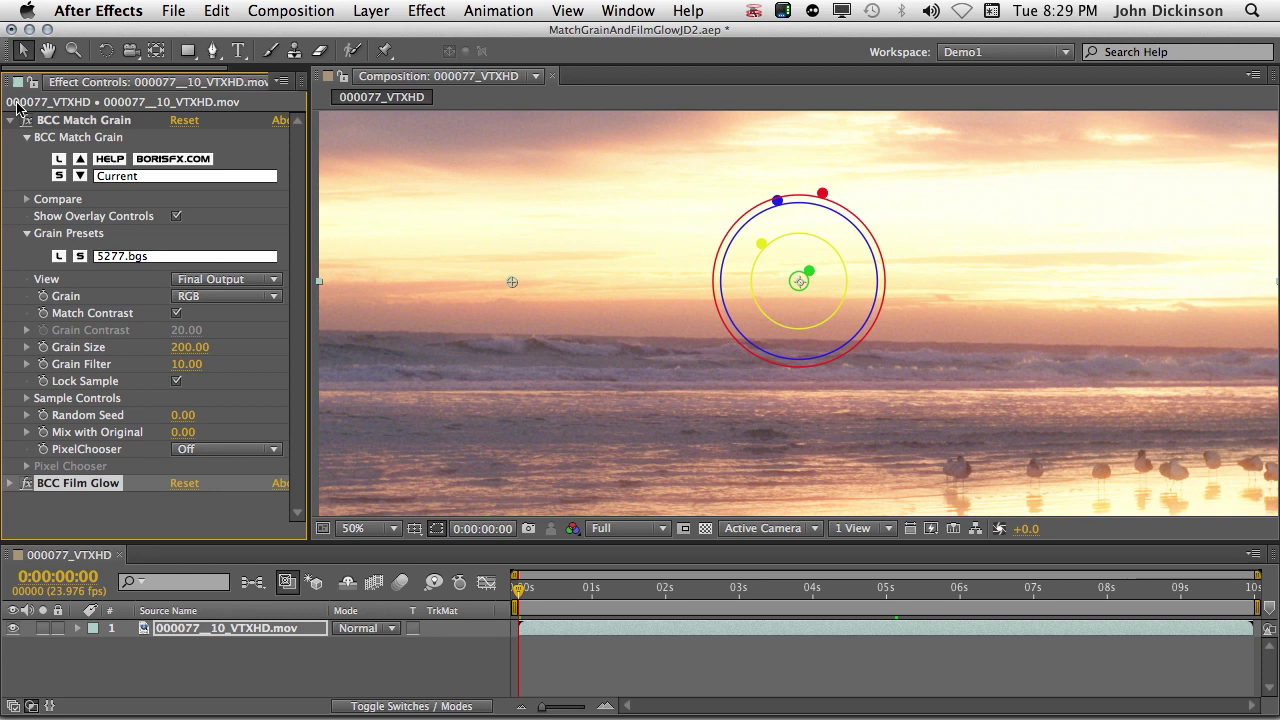
click(11, 120)
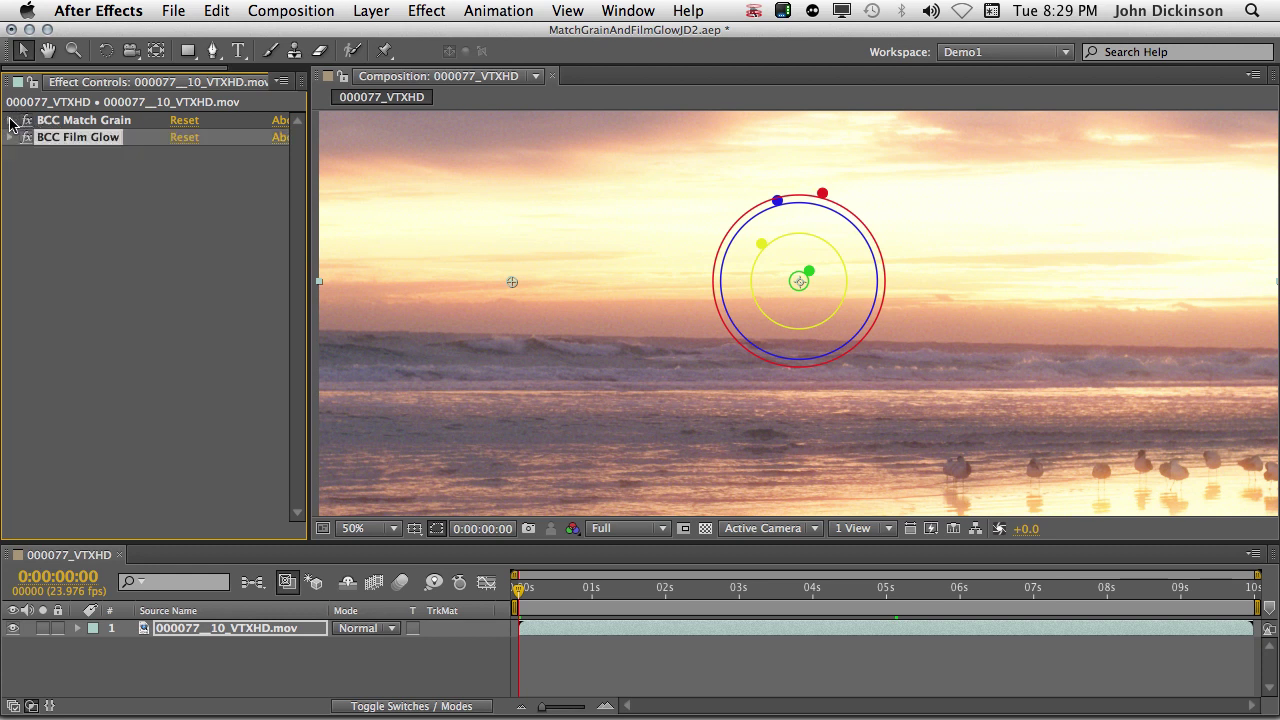
click(426, 9)
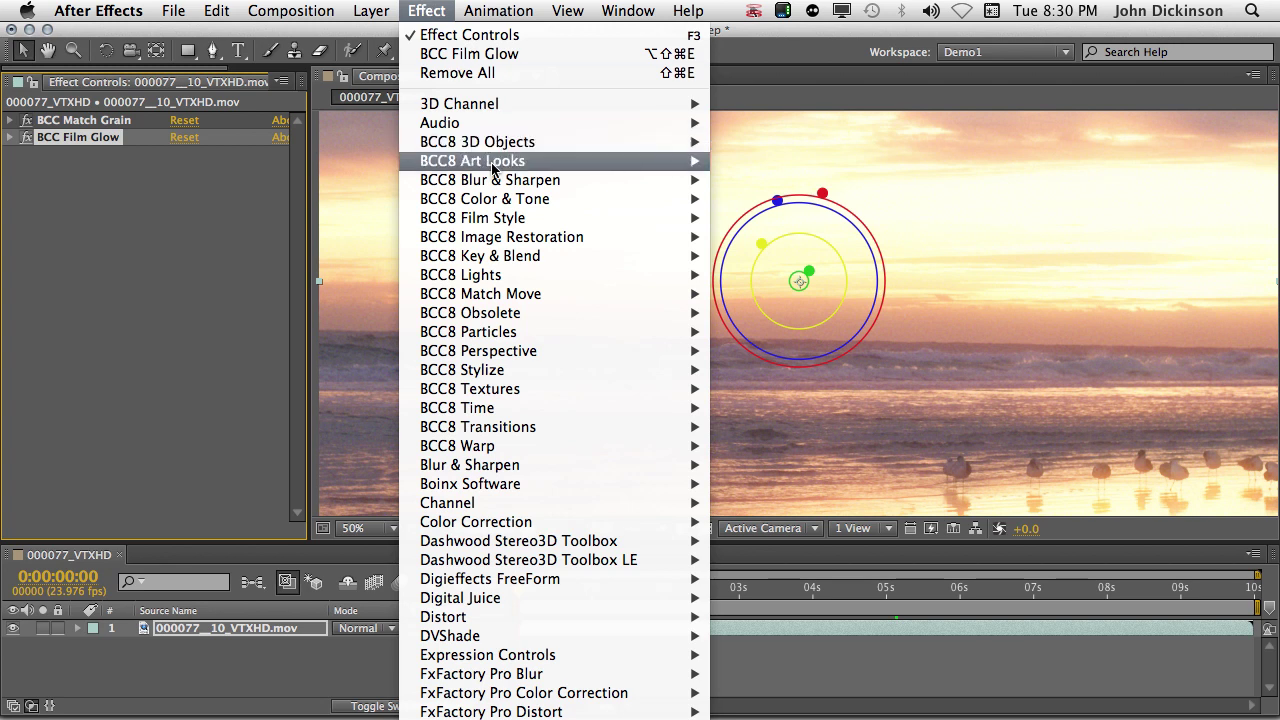
Step: Apply BCC 3 Way Color Grade from BCC8 Color & Tone and load the WarmerMids.bsp preset
mouse_move(503, 201)
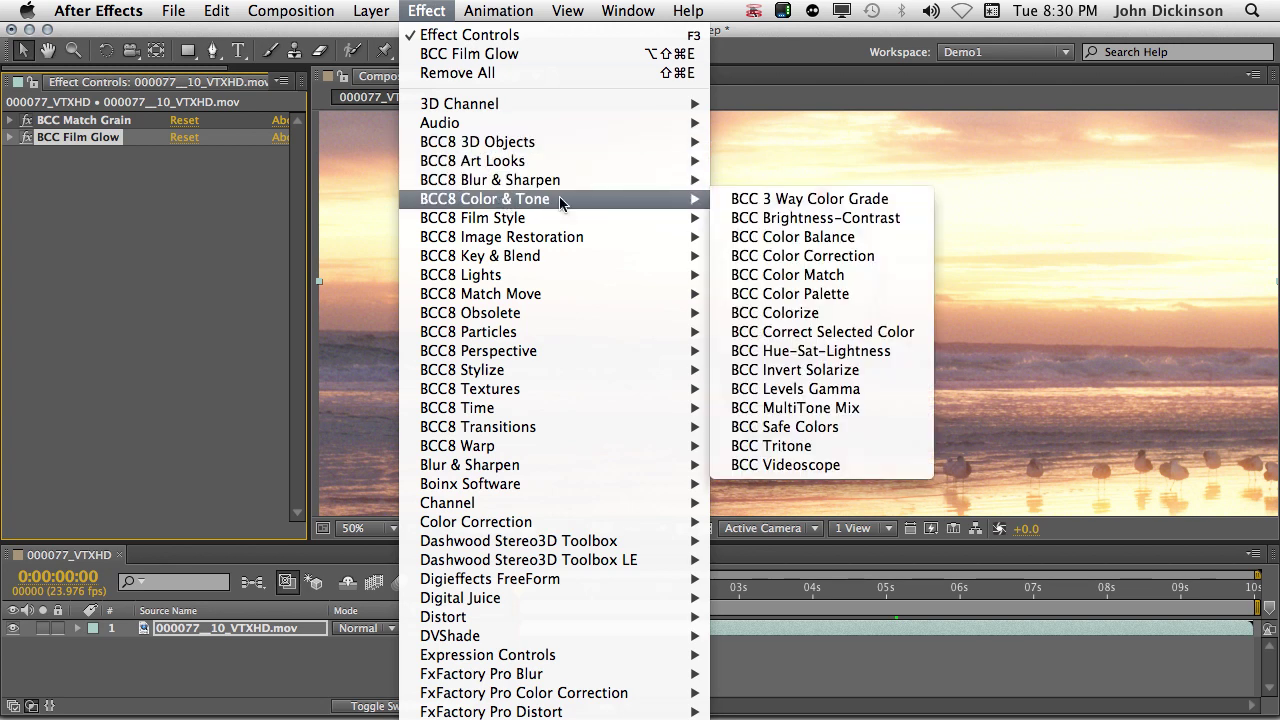
click(866, 204)
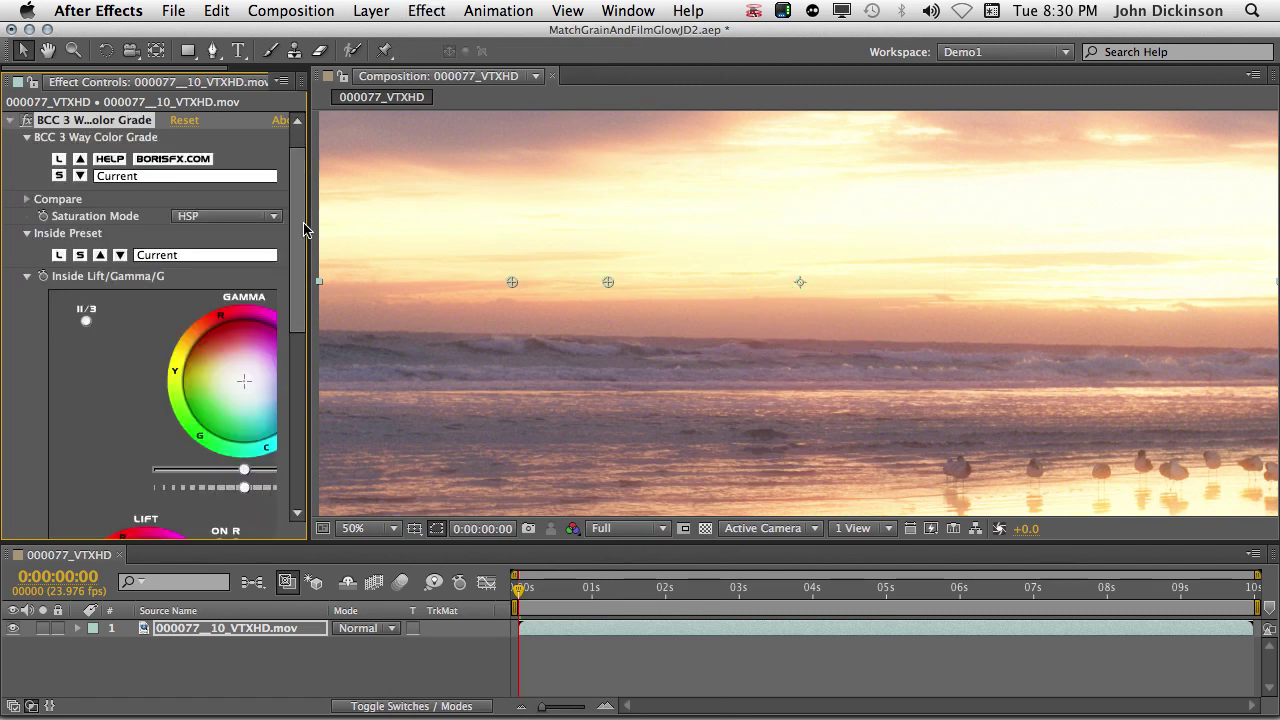
drag(309, 223, 526, 245)
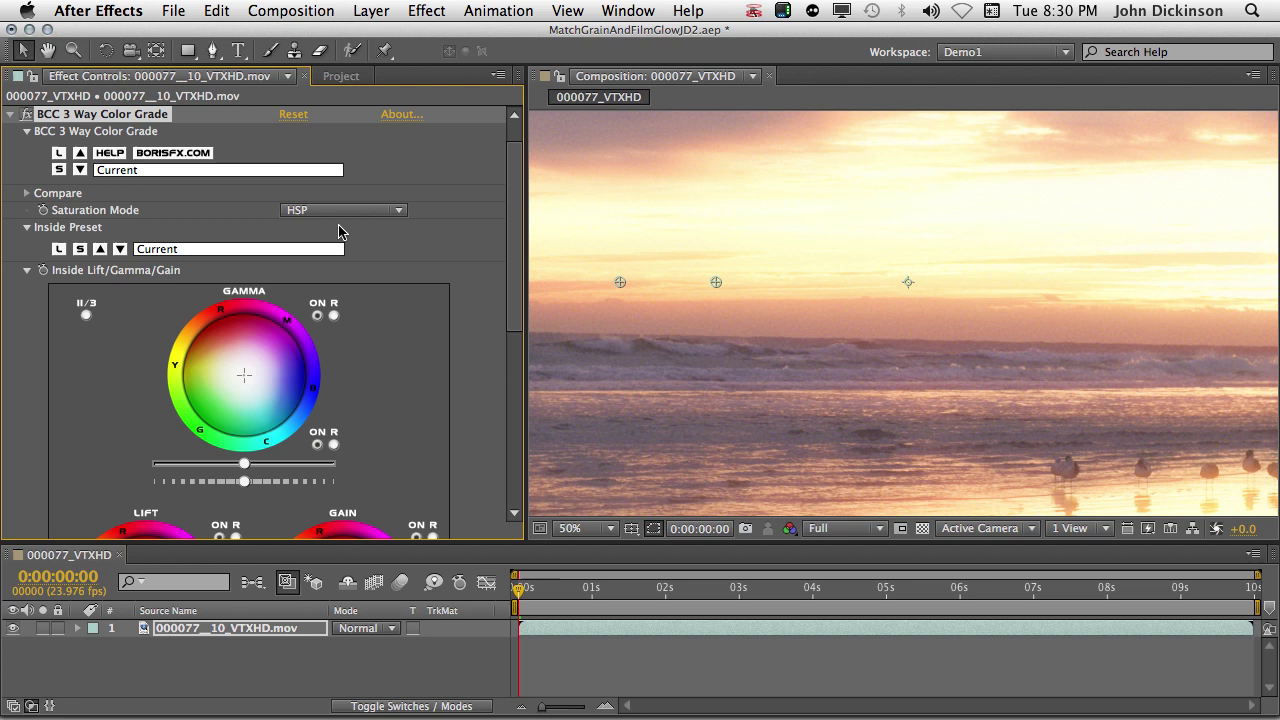
click(136, 172)
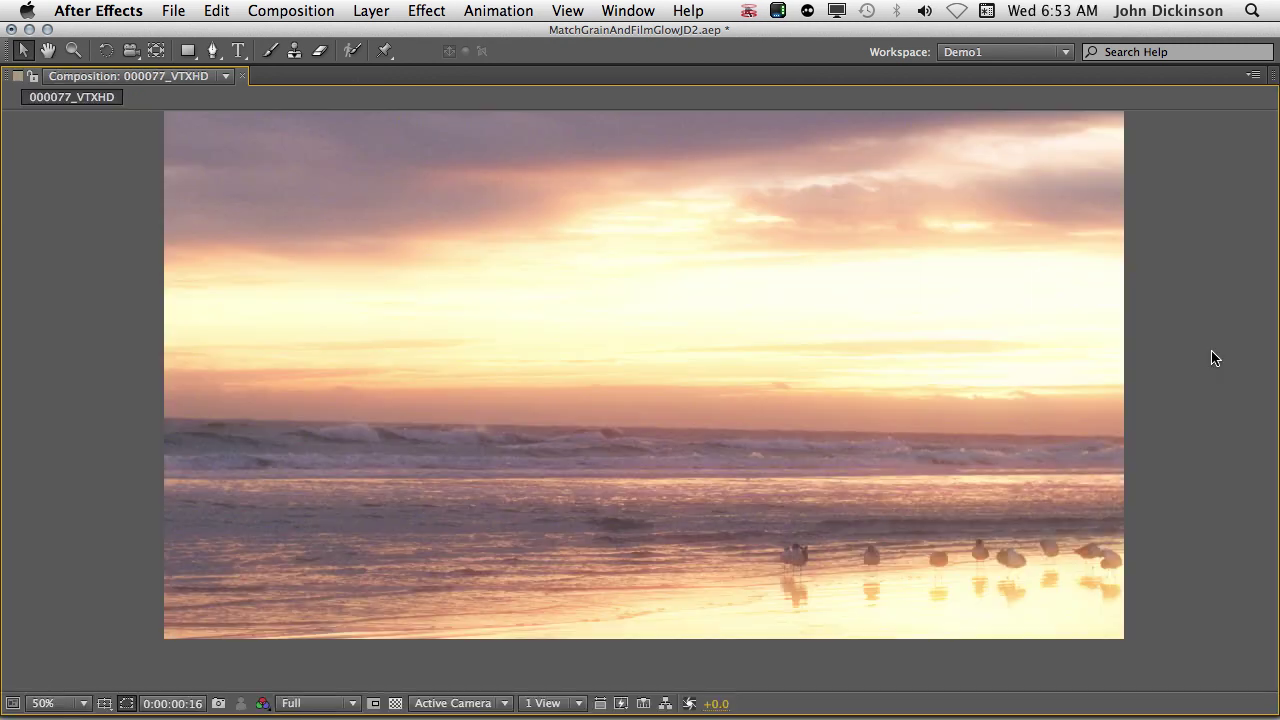
key(super+a)
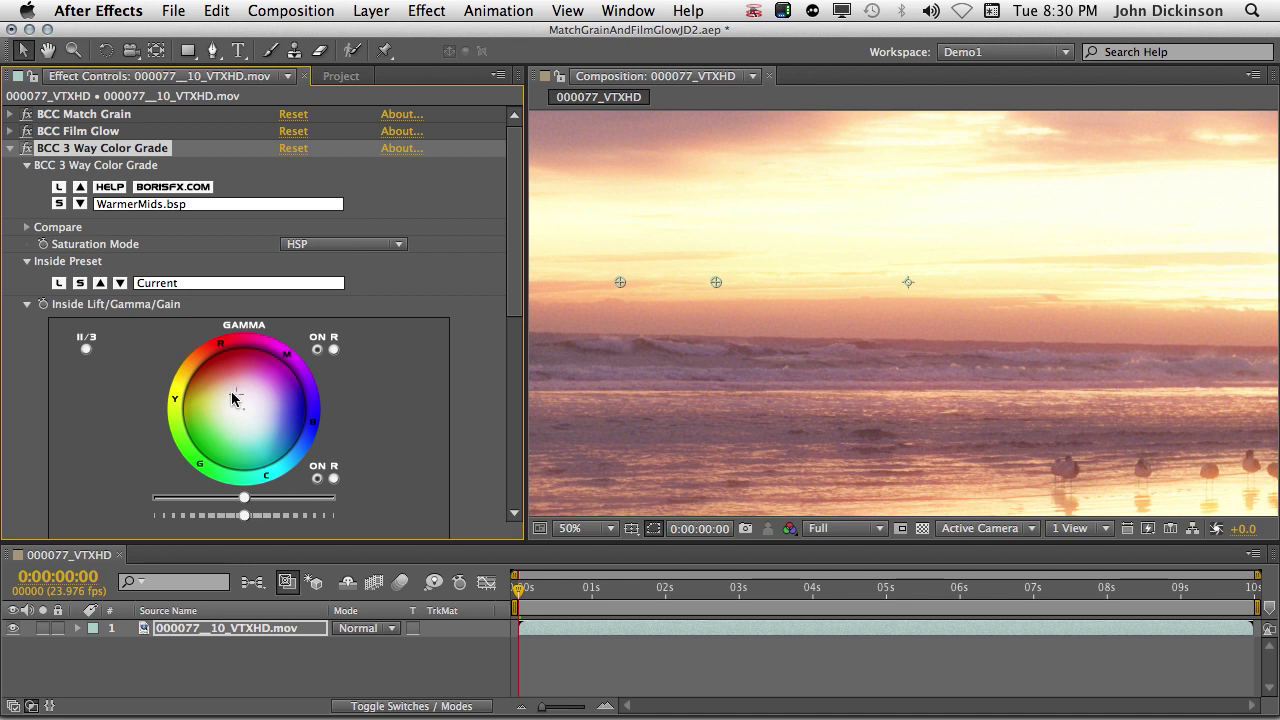
drag(520, 283, 520, 337)
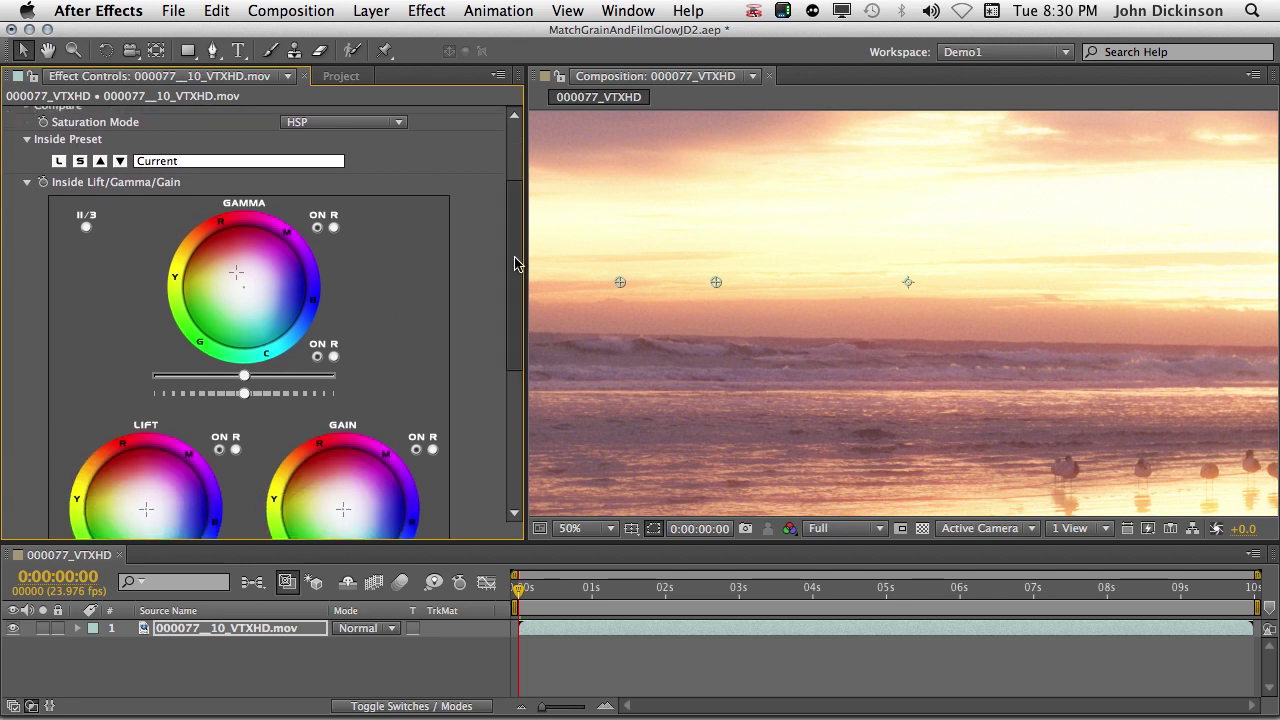
scroll(515, 263, up, 3)
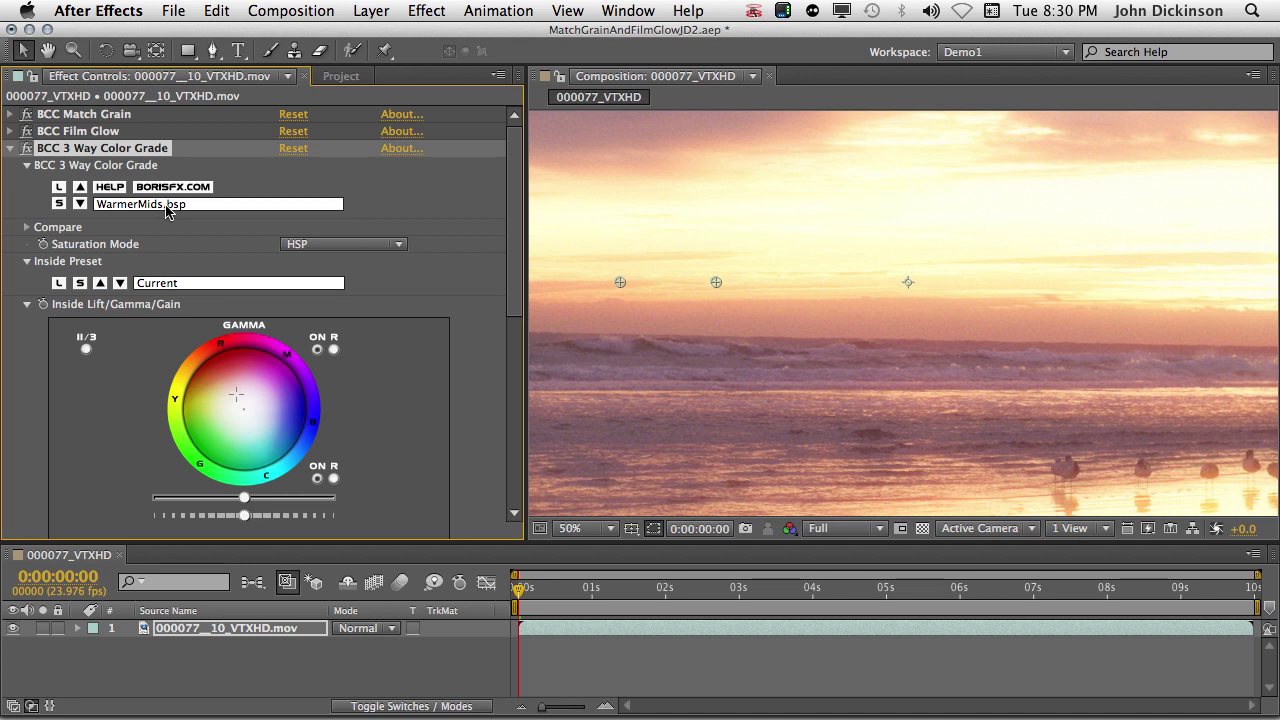
drag(510, 217, 517, 314)
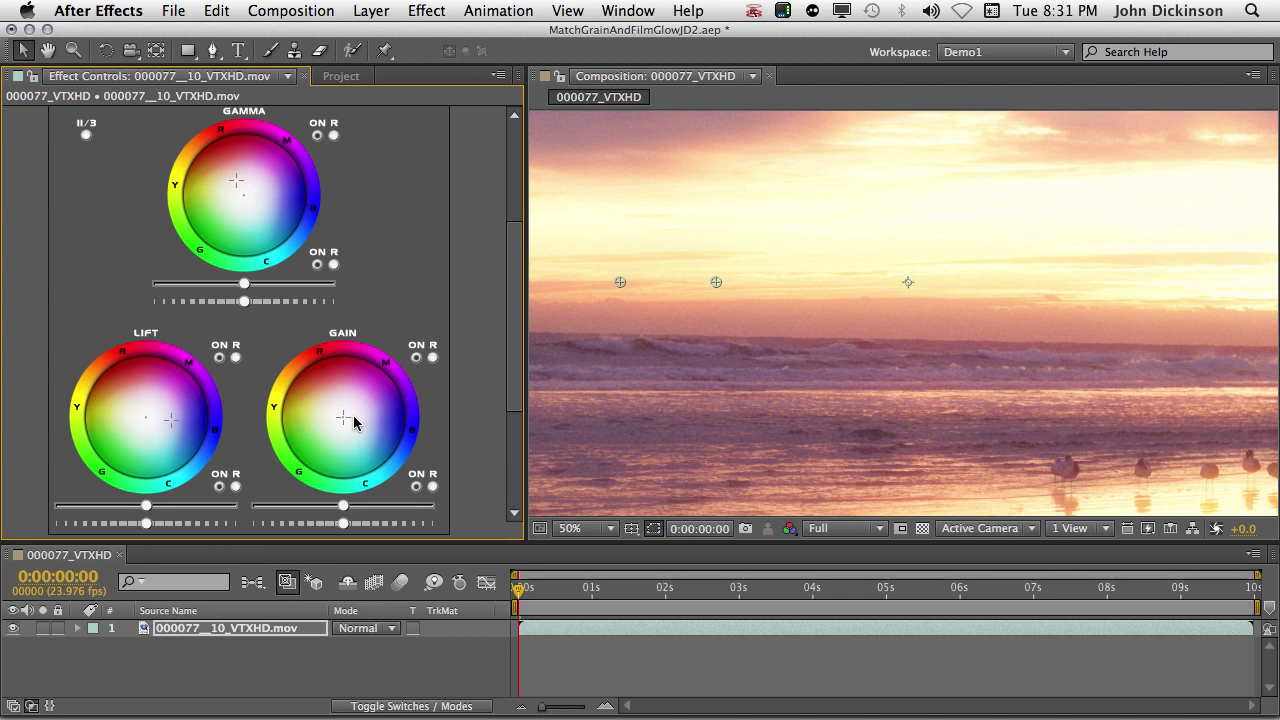
key(grave)
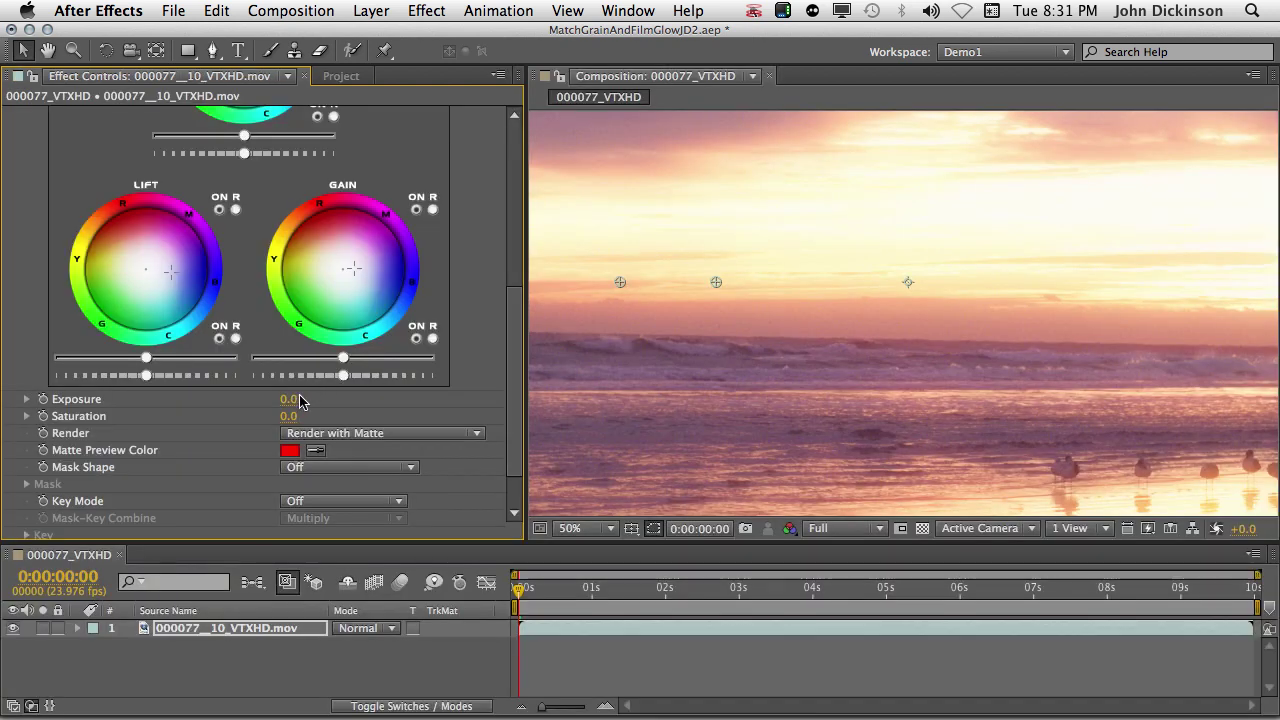
Step: Set the 3 Way Color Grade's Exposure to 0.2 and Saturation to 10
click(292, 399)
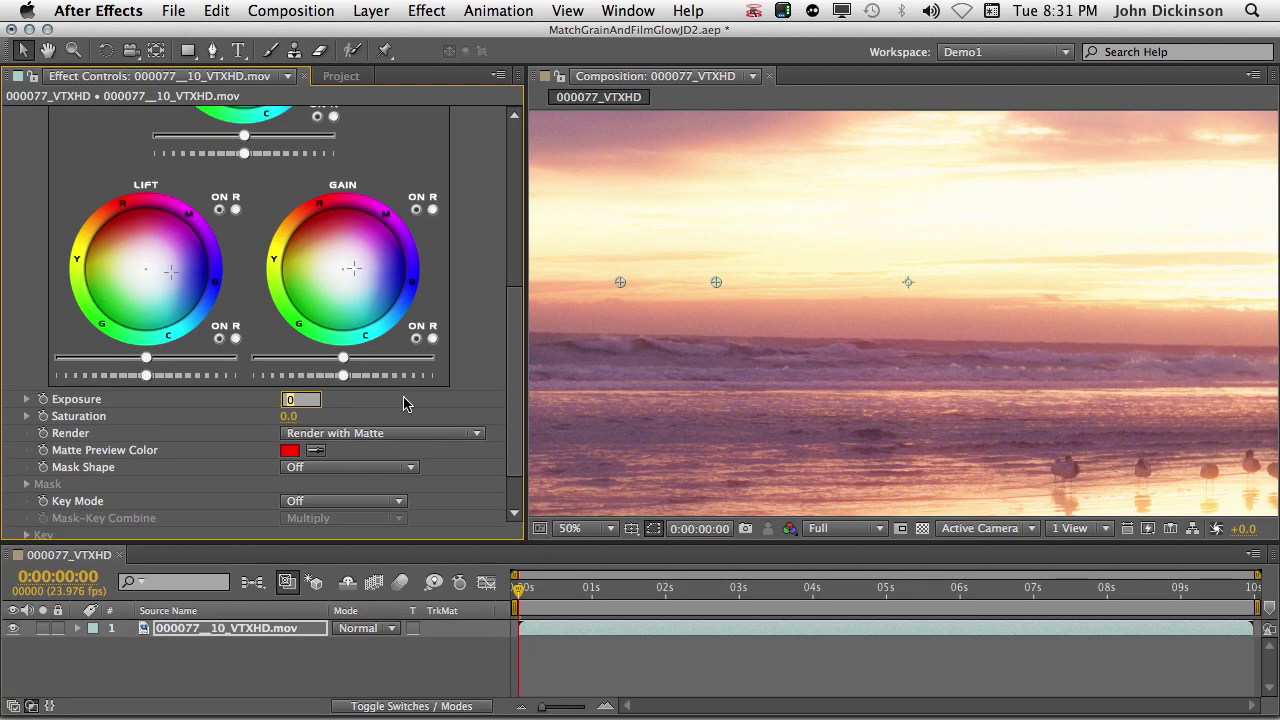
text(.2)
key(Return)
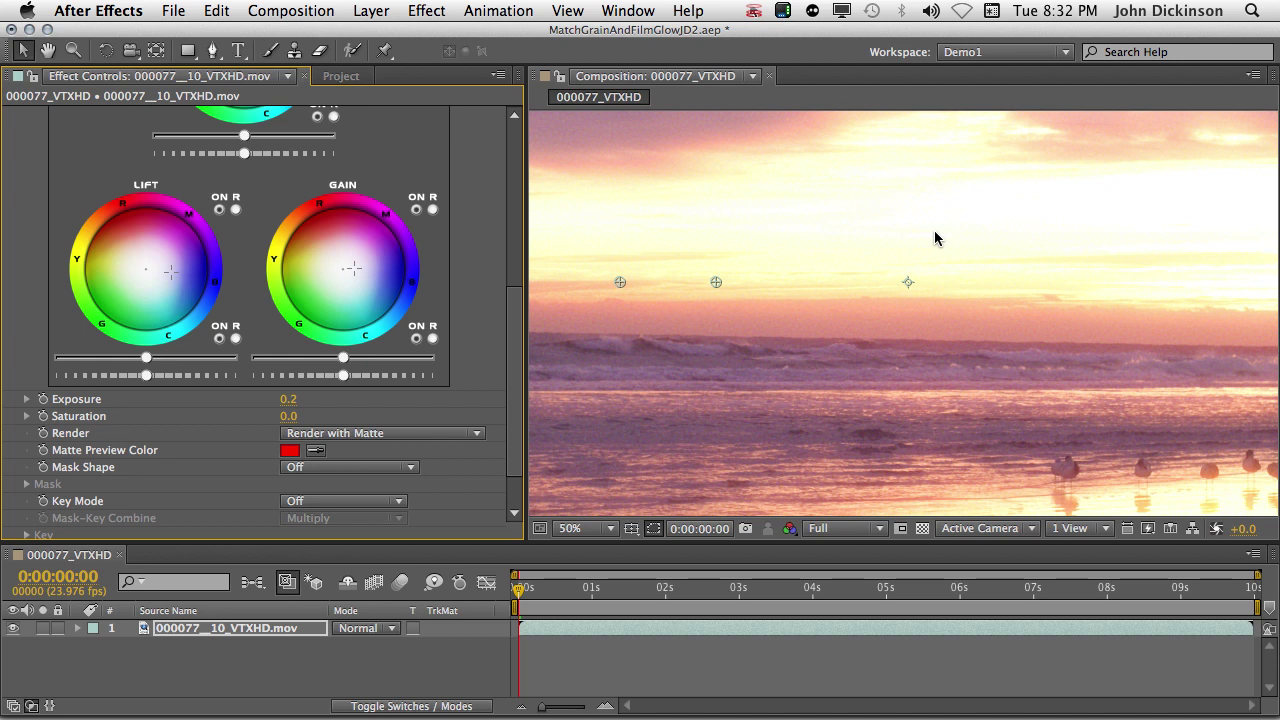
click(288, 417)
text(10)
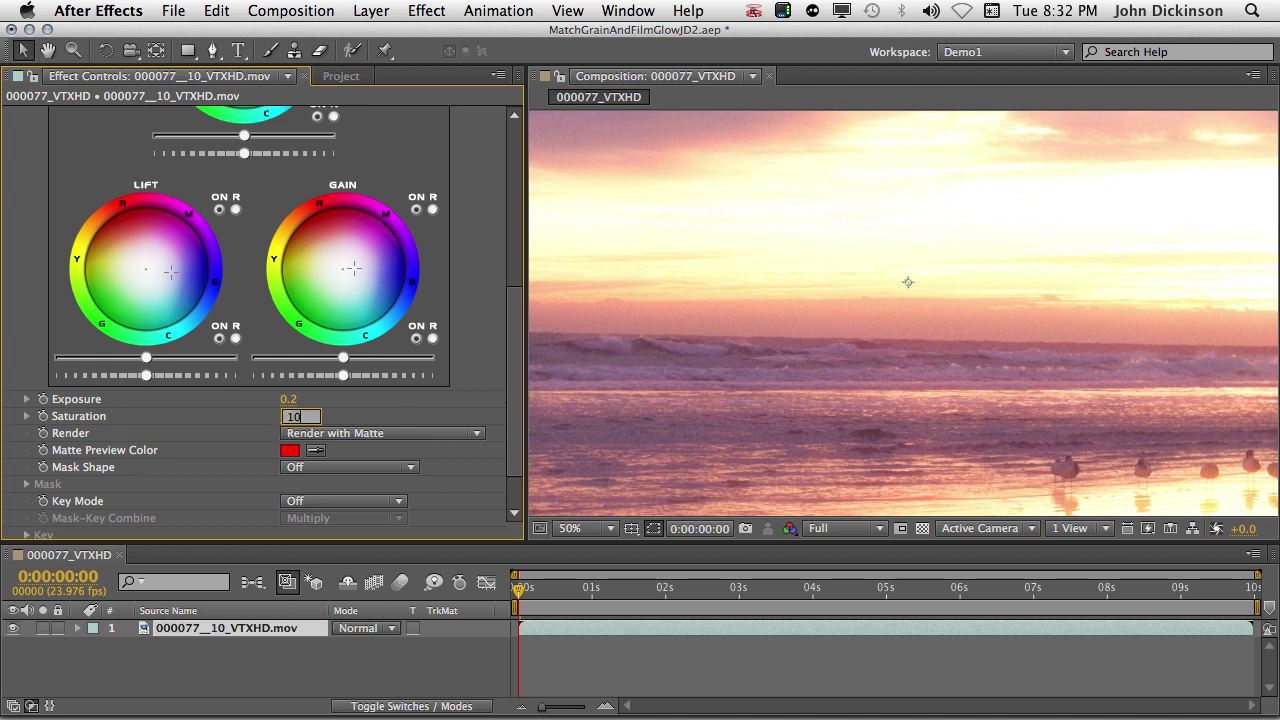
key(Return)
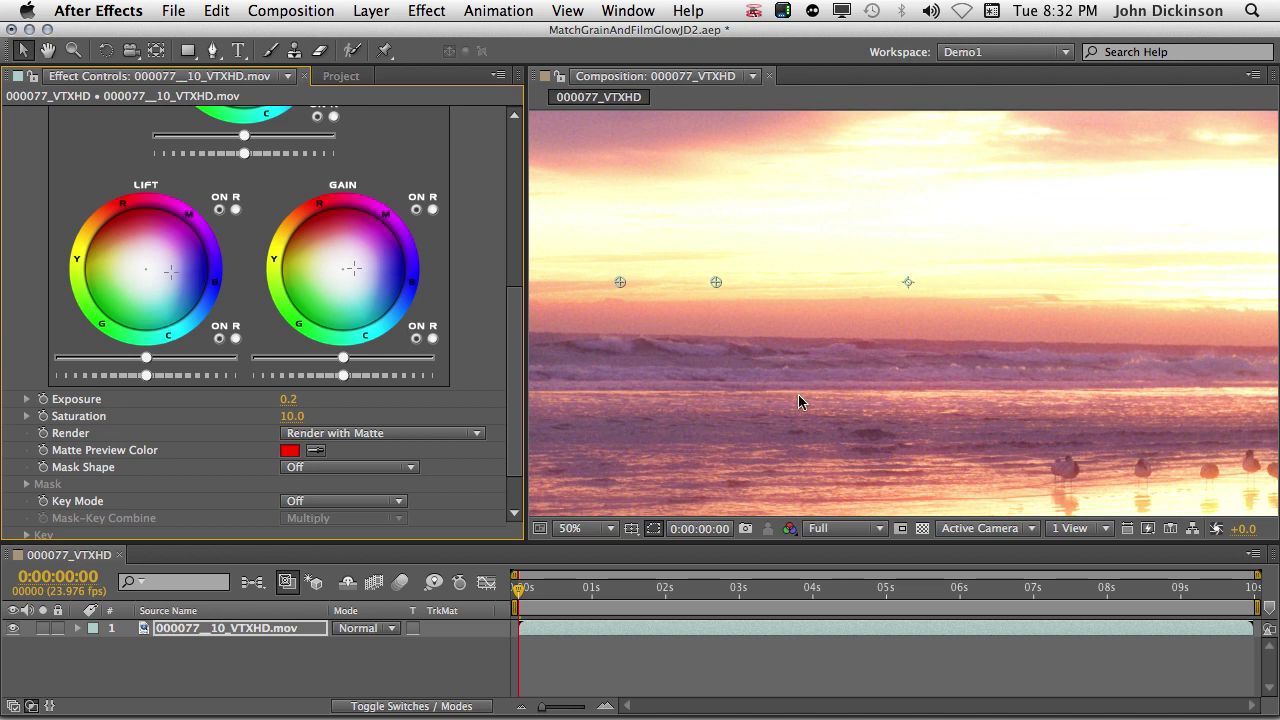
Step: Maximize the Composition panel and play a preview of the finished sunset clip
key(grave)
key(KP_0)
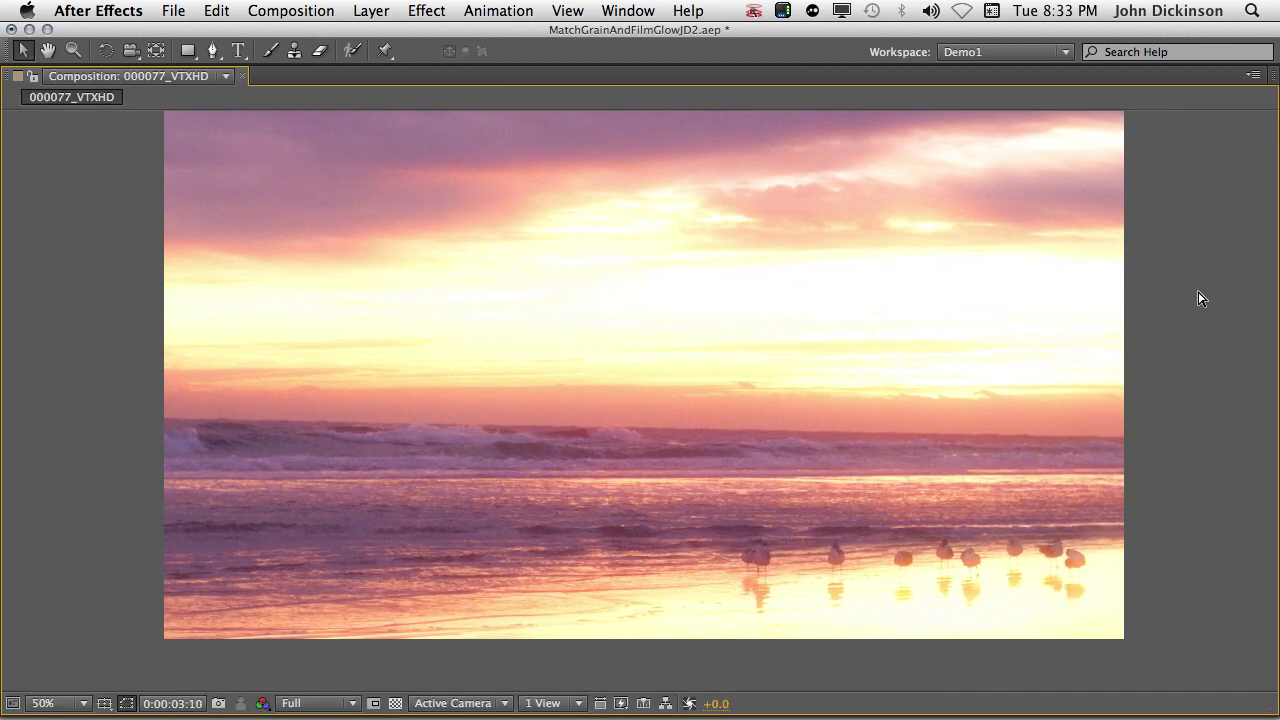